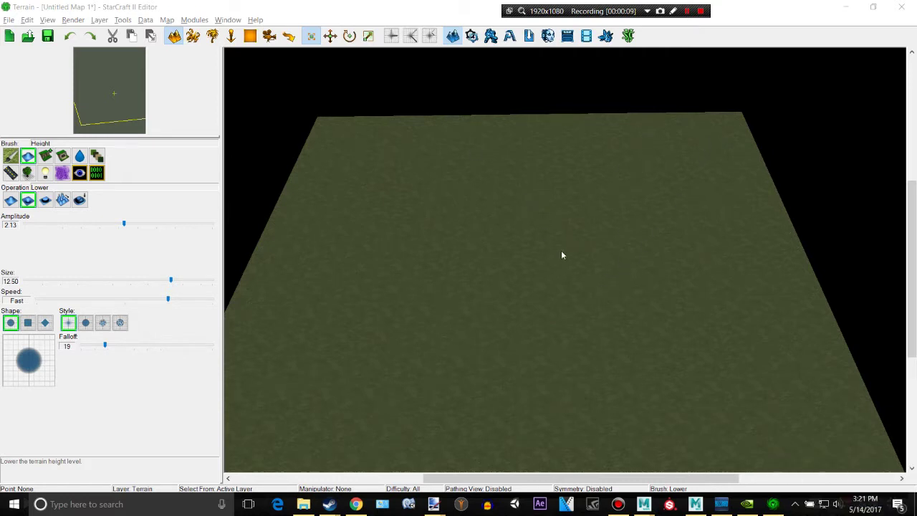
Step: Examine the flat, empty terrain from different angles and distances
mouse_move(566, 256)
right_down()
mouse_move(485, 207)
mouse_move(591, 223)
mouse_move(562, 222)
right_up()
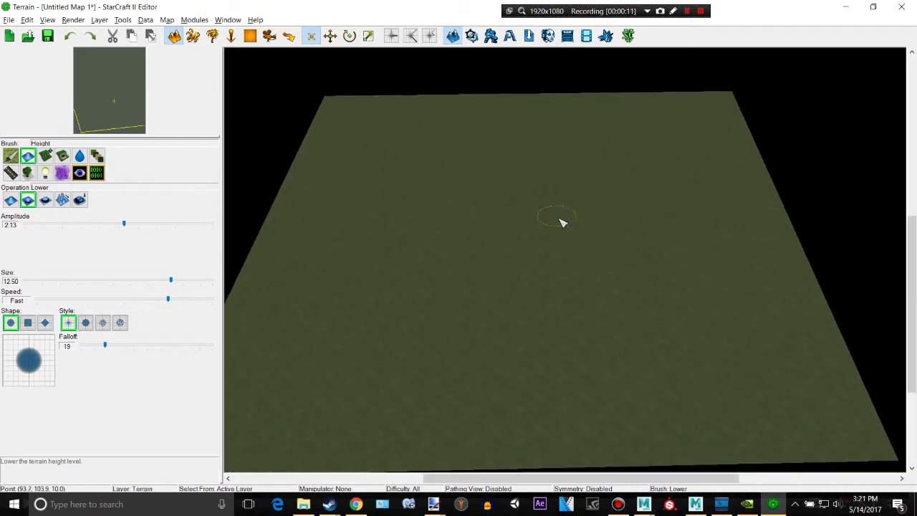
mouse_move(562, 223)
middle_down()
mouse_move(552, 126)
mouse_move(544, 205)
middle_up()
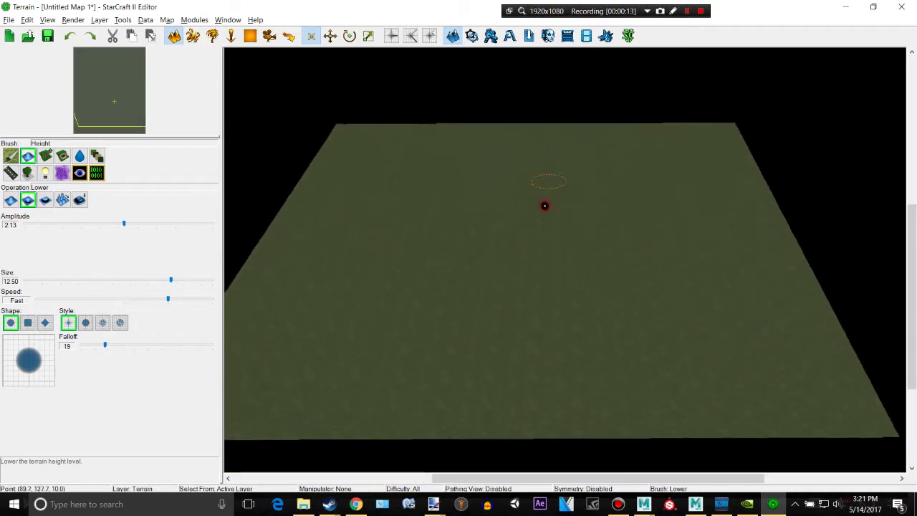
right_drag(550, 210, 490, 99)
scroll(516, 205, up, 4)
scroll(516, 203, down, 5)
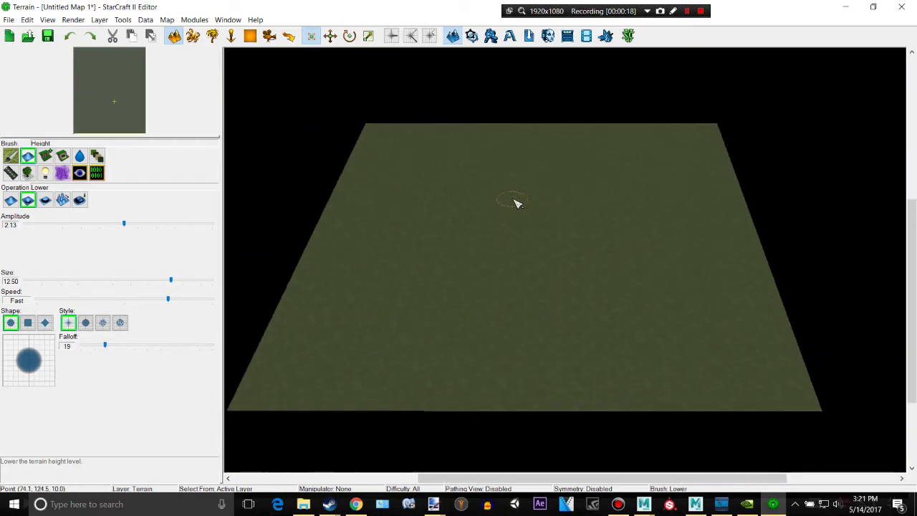
ctrl+right_drag(481, 280, 665, 244)
middle_drag(665, 244, 578, 248)
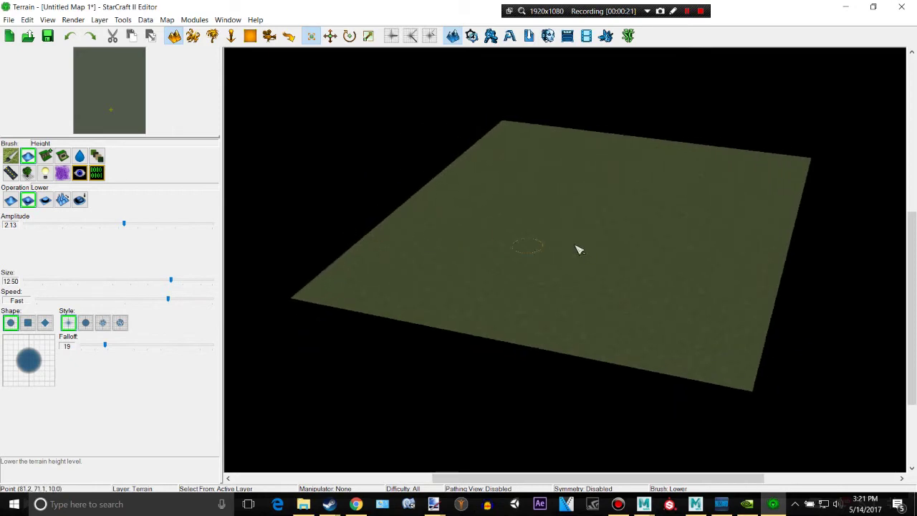
scroll(580, 248, up, 5)
middle_drag(633, 213, 561, 249)
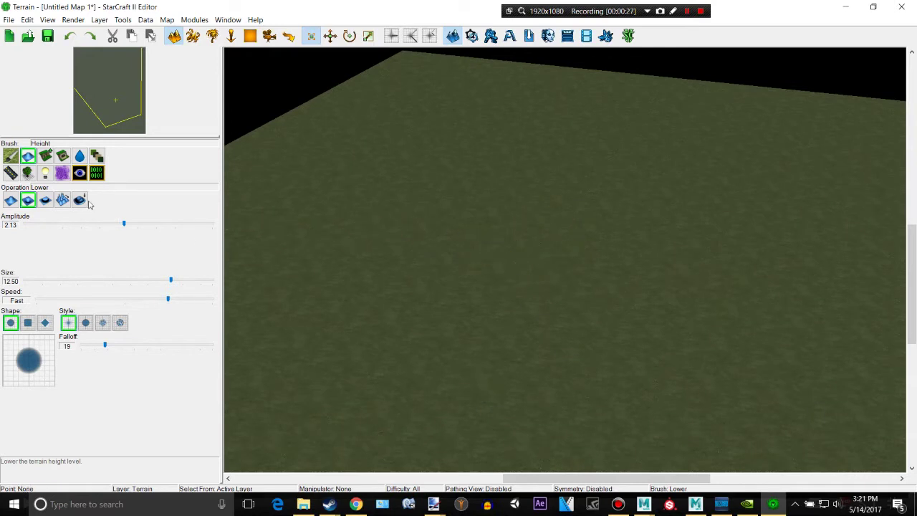
Step: Paint a patch of BelShirGrassLightEx2 near the middle of the terrain with the Add Texture brush at increment 132
click(10, 157)
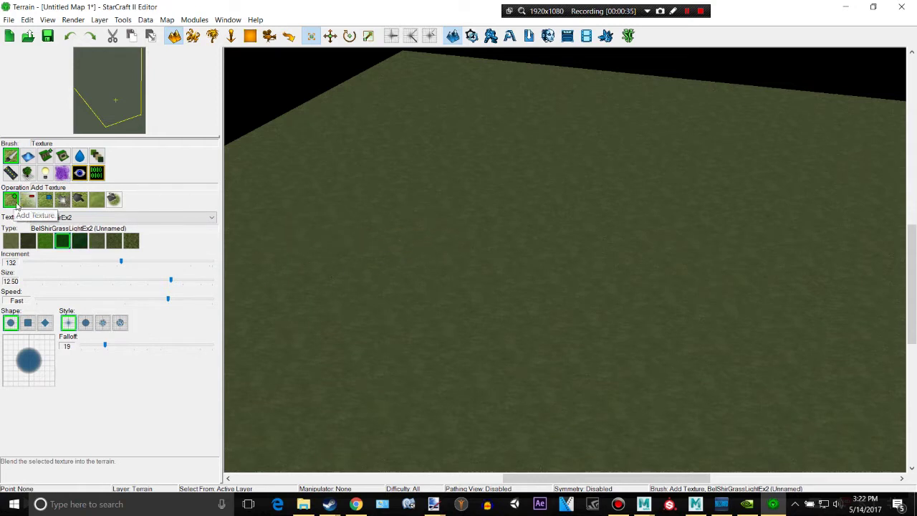
mouse_move(425, 225)
mouse_down()
mouse_move(525, 170)
mouse_move(557, 308)
mouse_move(469, 260)
mouse_move(512, 187)
mouse_move(469, 237)
mouse_move(524, 217)
mouse_move(501, 291)
mouse_up()
scroll(501, 292, down, 2)
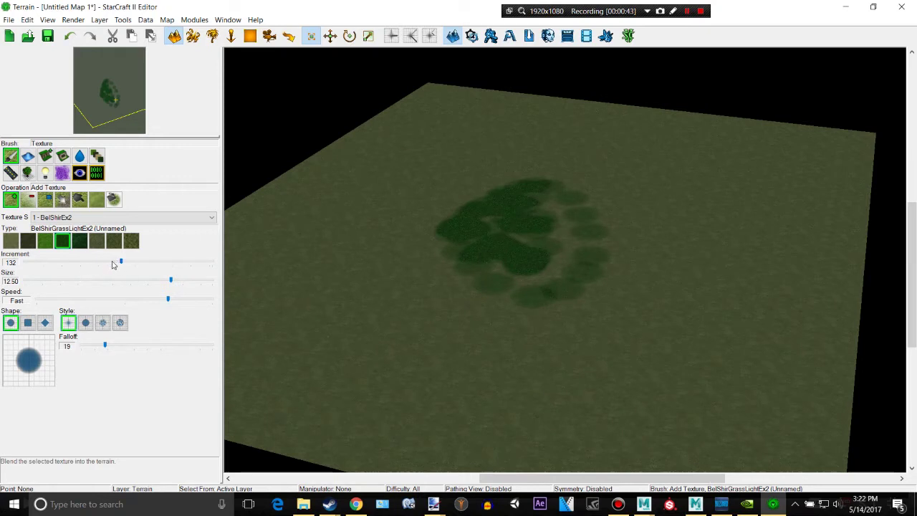
Step: Paint a faint grass arc across the foreground at increment 29 and dense patches on the far side at increment 255
drag(122, 262, 44, 267)
mouse_move(510, 425)
mouse_down()
mouse_move(497, 405)
mouse_move(266, 306)
mouse_up()
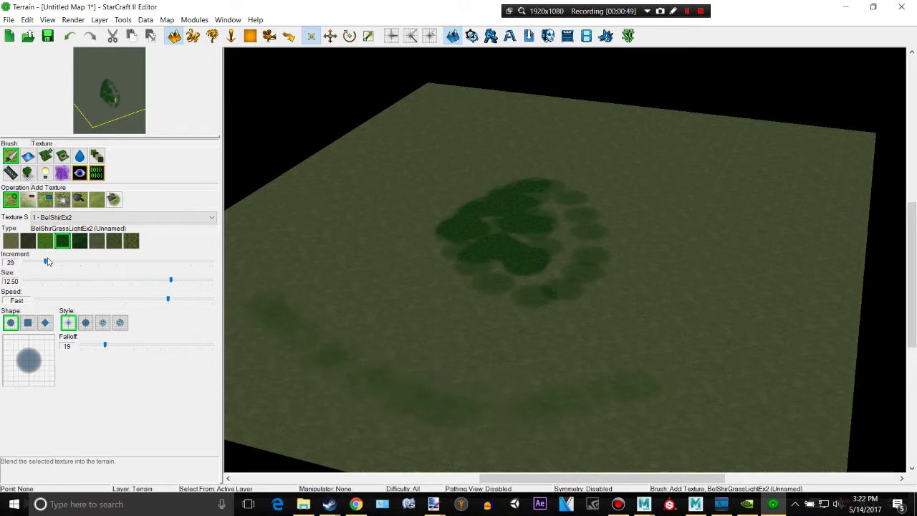
drag(47, 262, 279, 284)
mouse_move(661, 151)
mouse_down()
mouse_move(728, 280)
mouse_move(685, 178)
mouse_move(661, 196)
mouse_move(676, 226)
mouse_move(706, 219)
mouse_move(652, 209)
mouse_up()
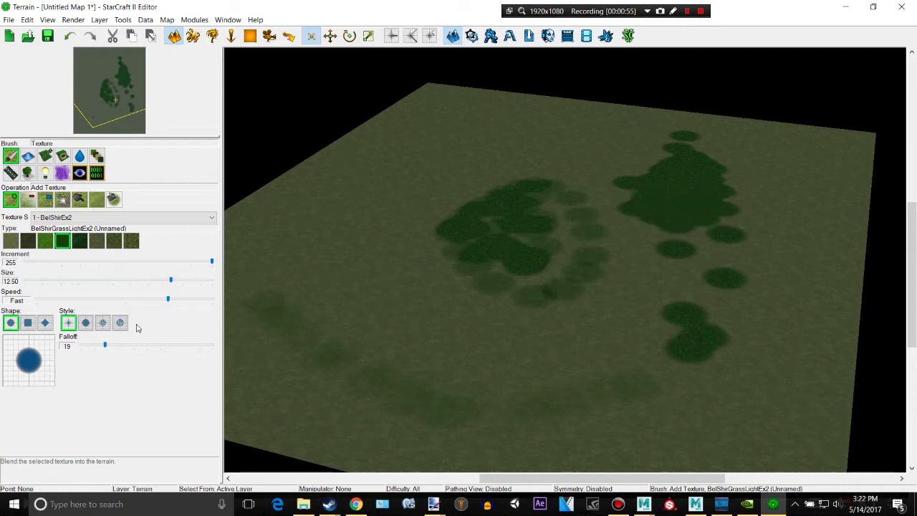
Step: Paint a short grass strip with a diamond-shaped brush and a longer band behind the central patch with a square brush
click(45, 324)
drag(337, 229, 356, 278)
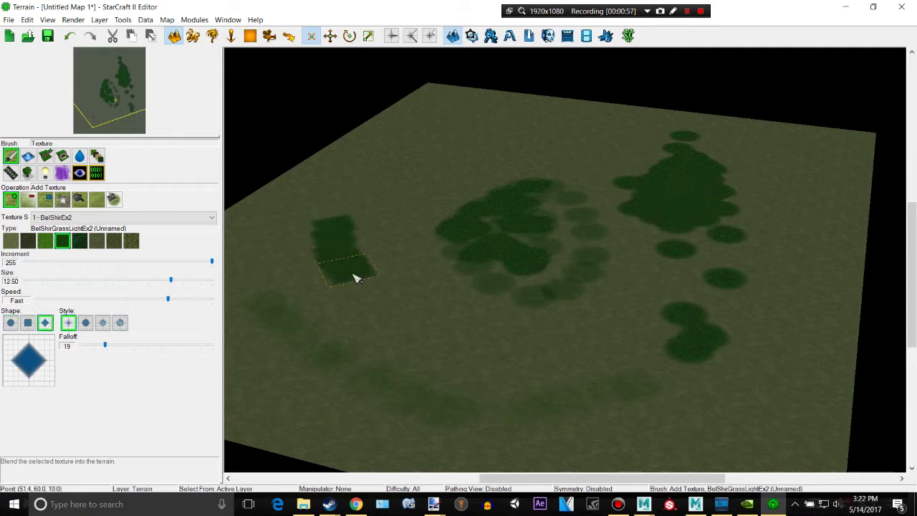
click(28, 323)
mouse_move(362, 162)
mouse_down()
mouse_move(463, 149)
mouse_move(589, 167)
mouse_move(580, 129)
mouse_up()
Step: Paint a hard-edged square-brush grass band in front of the central patch and restore the soft round brush
click(85, 323)
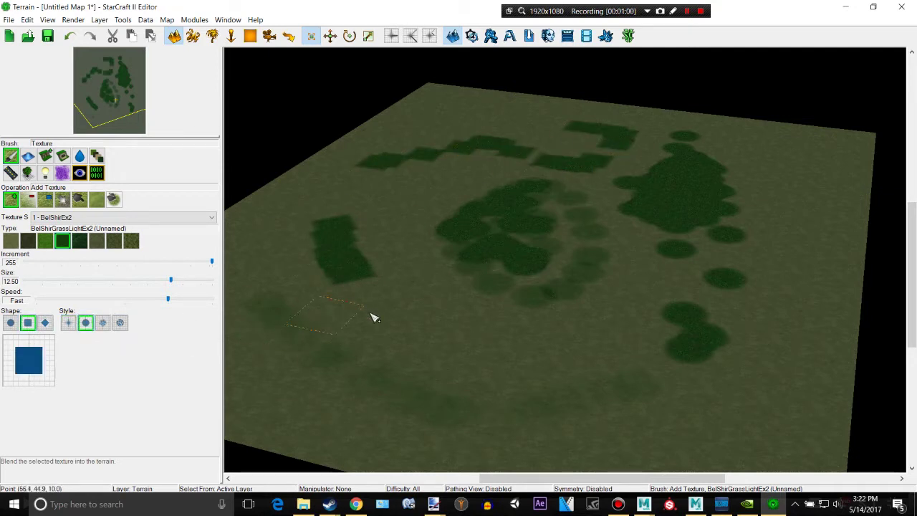
mouse_move(372, 316)
mouse_down()
mouse_move(494, 343)
mouse_move(520, 330)
mouse_up()
click(68, 322)
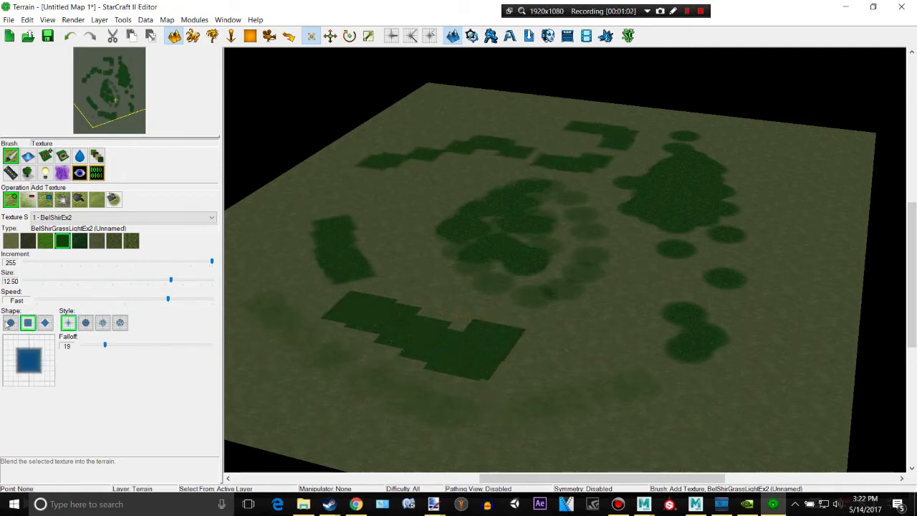
click(10, 322)
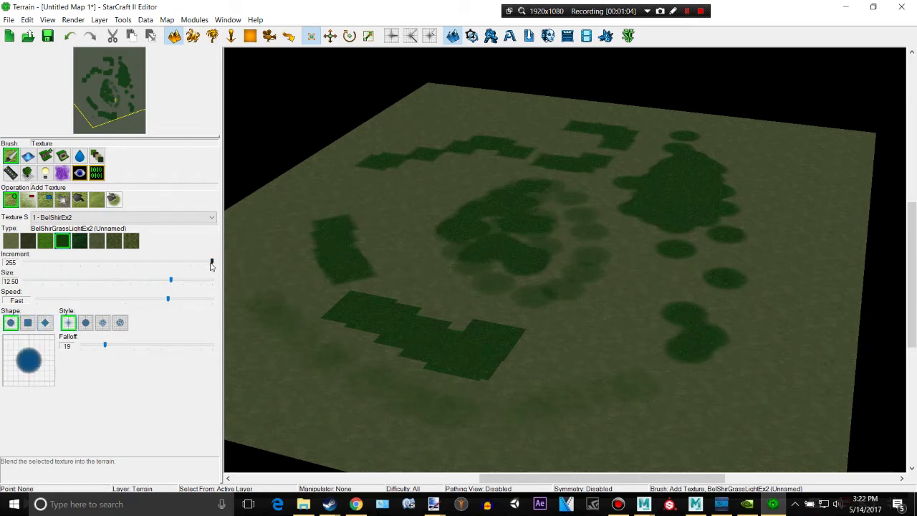
Step: Paint faint grass patches in the foreground at a reduced increment and a small patch beside the diamond-brushed strip at increment 123
drag(211, 261, 99, 267)
mouse_move(599, 364)
mouse_down()
mouse_move(608, 351)
mouse_move(580, 315)
mouse_up()
drag(86, 262, 108, 263)
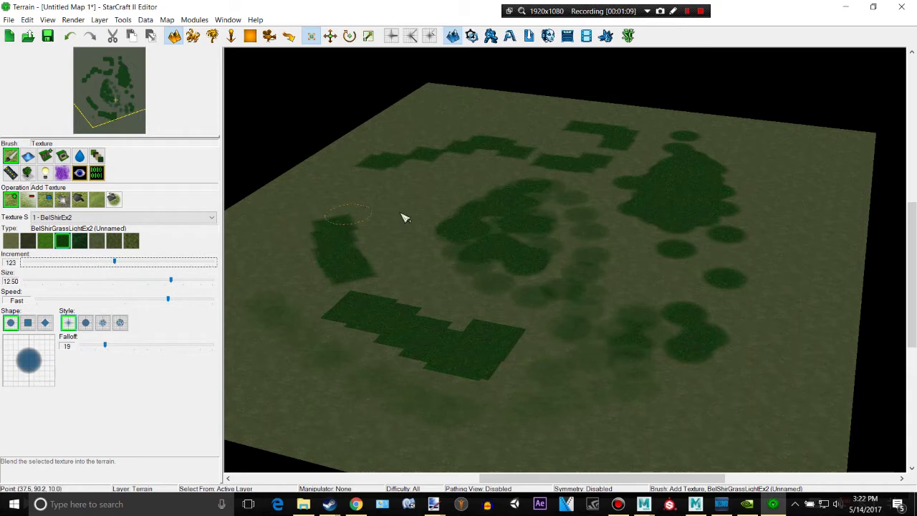
mouse_move(403, 218)
mouse_down()
mouse_move(397, 225)
mouse_move(411, 227)
mouse_up()
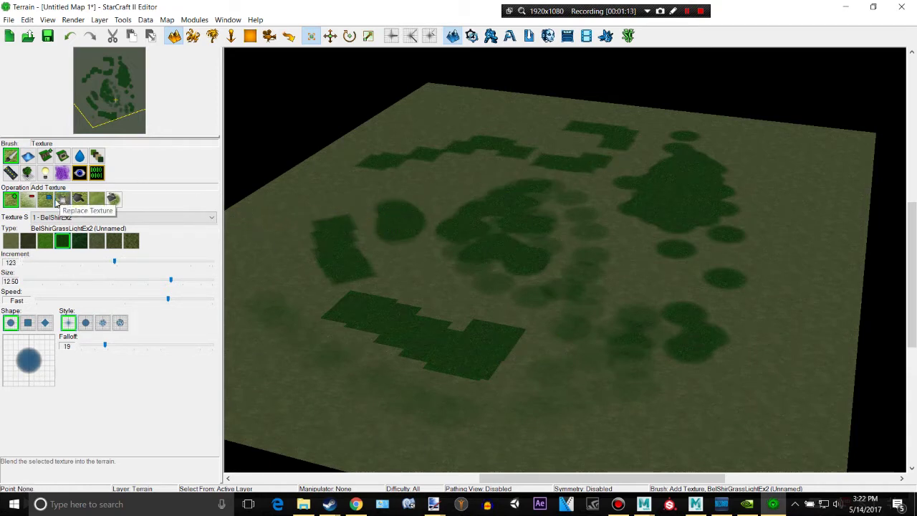
Step: Smudge the edges of the square-brushed foreground grass band using Smudge Textures at strength 60
click(80, 200)
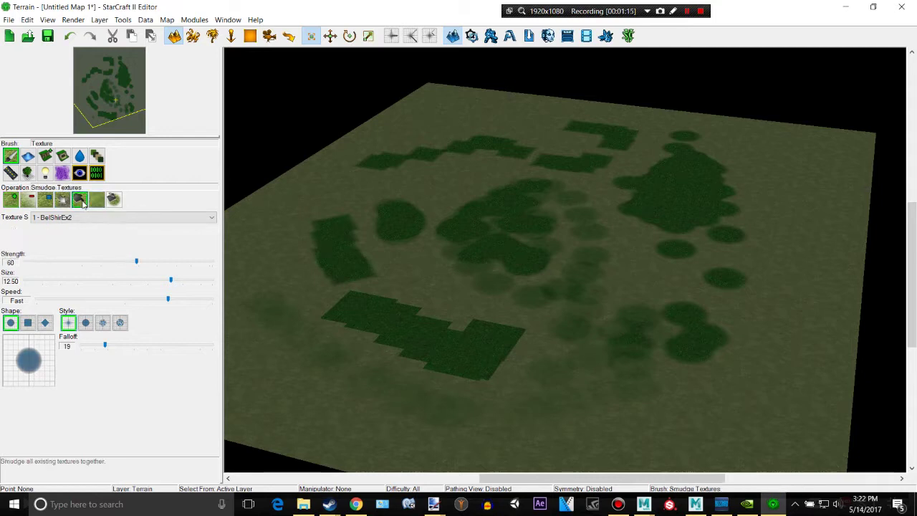
mouse_move(436, 325)
mouse_down()
mouse_move(385, 299)
mouse_move(399, 328)
mouse_up()
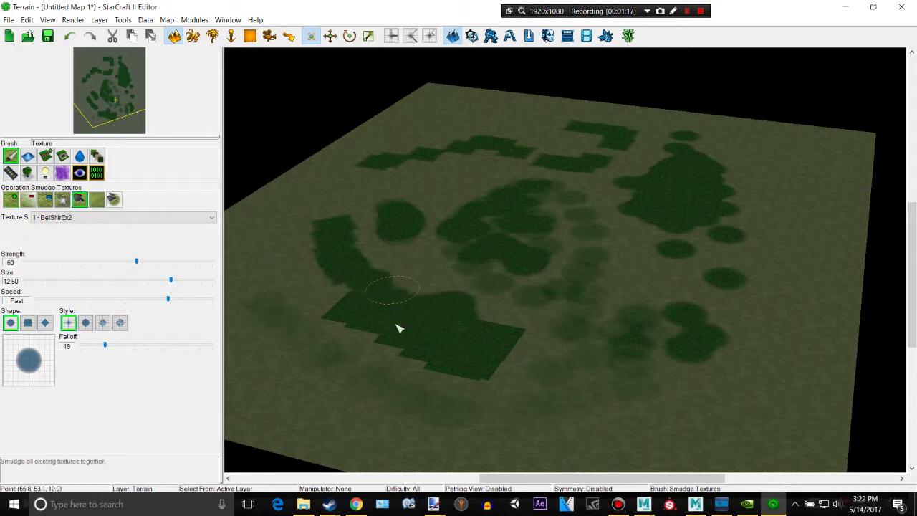
mouse_move(414, 372)
mouse_down()
mouse_move(403, 394)
mouse_move(441, 403)
mouse_move(507, 376)
mouse_move(500, 372)
mouse_up()
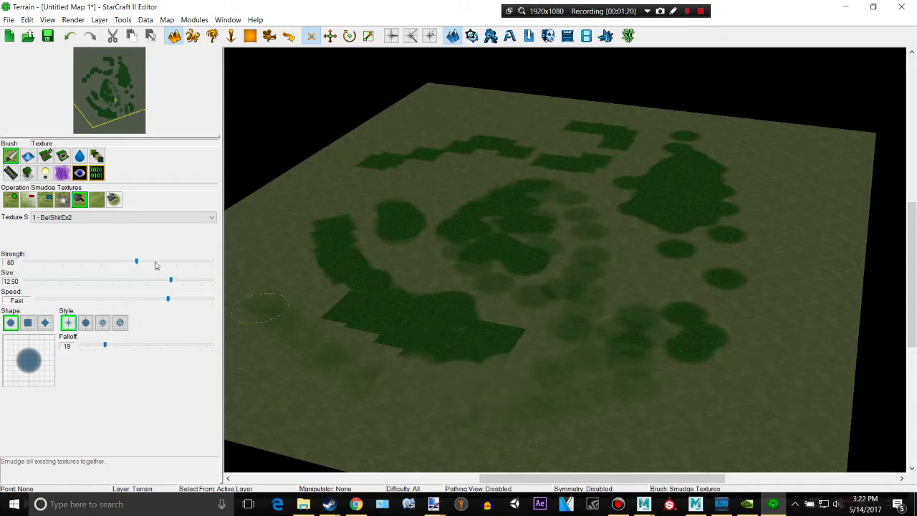
click(97, 201)
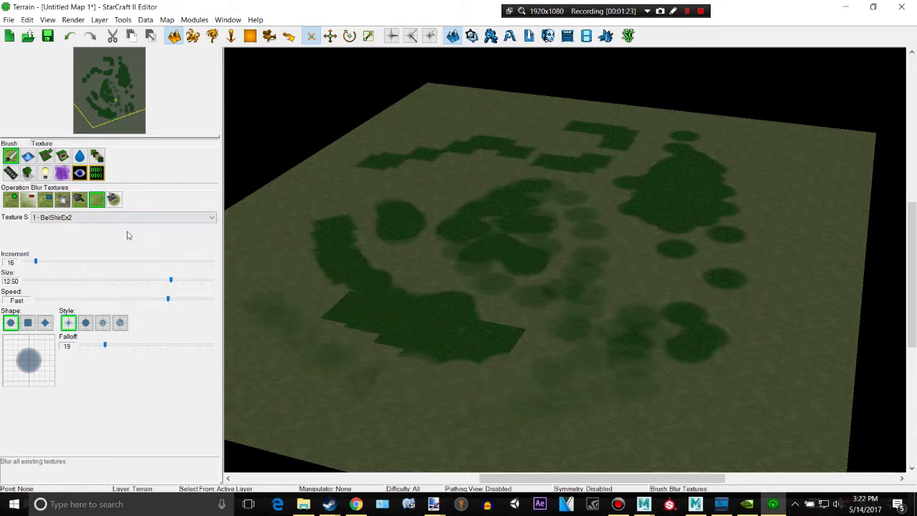
click(11, 201)
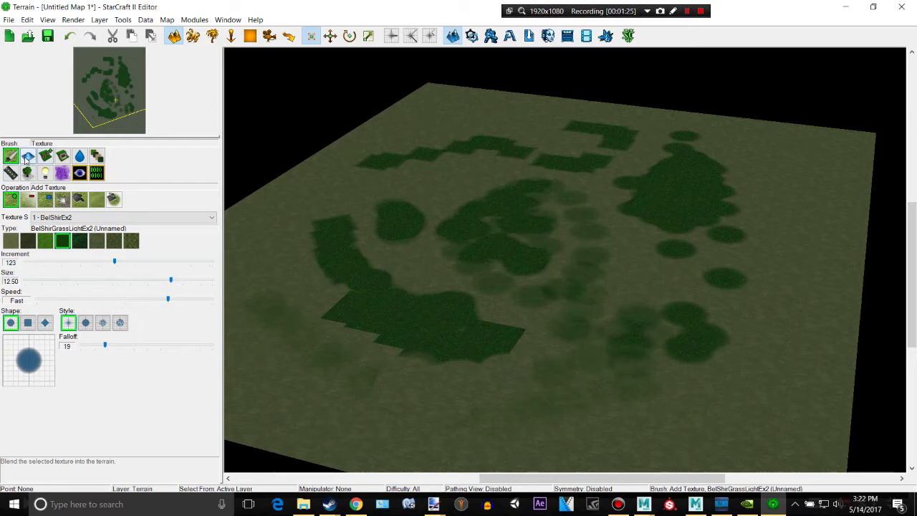
Step: Raise low, uneven hills around the small round grass patch with the Height brush at amplitude 0.50 and size 12.50
click(27, 157)
click(13, 202)
mouse_move(395, 180)
mouse_down()
mouse_move(363, 206)
mouse_move(391, 199)
mouse_up()
scroll(398, 197, up, 3)
scroll(387, 179, down, 2)
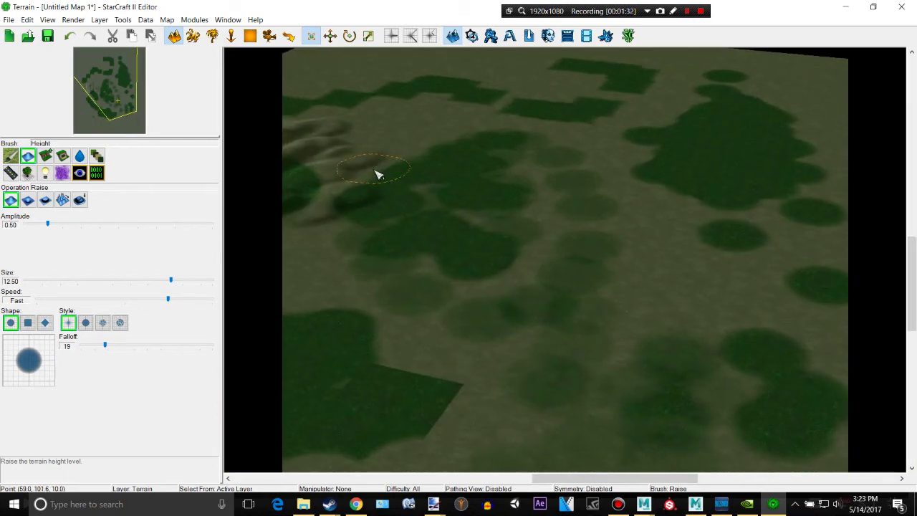
right_drag(374, 170, 581, 278)
scroll(581, 277, up, 3)
right_drag(471, 254, 531, 267)
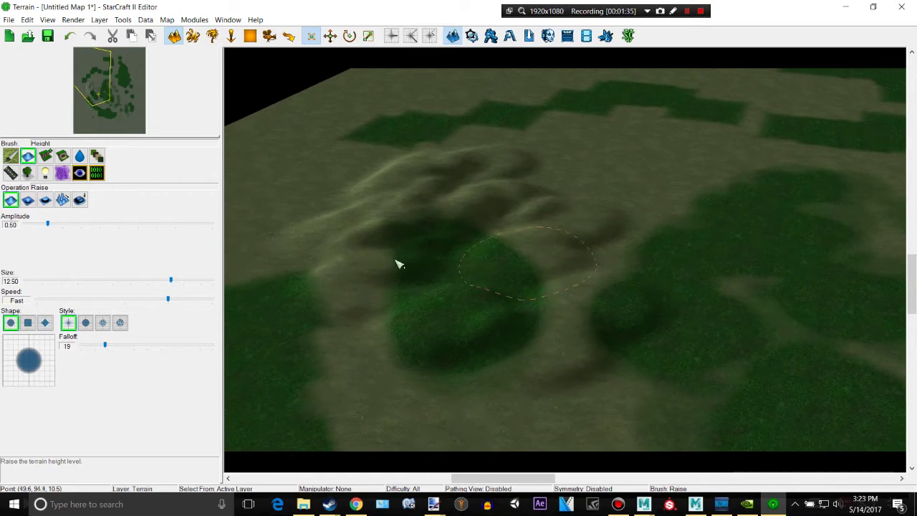
Step: Try lowering the terrain on the grass beside the low hills at amplitude 2.13, and undo it
click(27, 200)
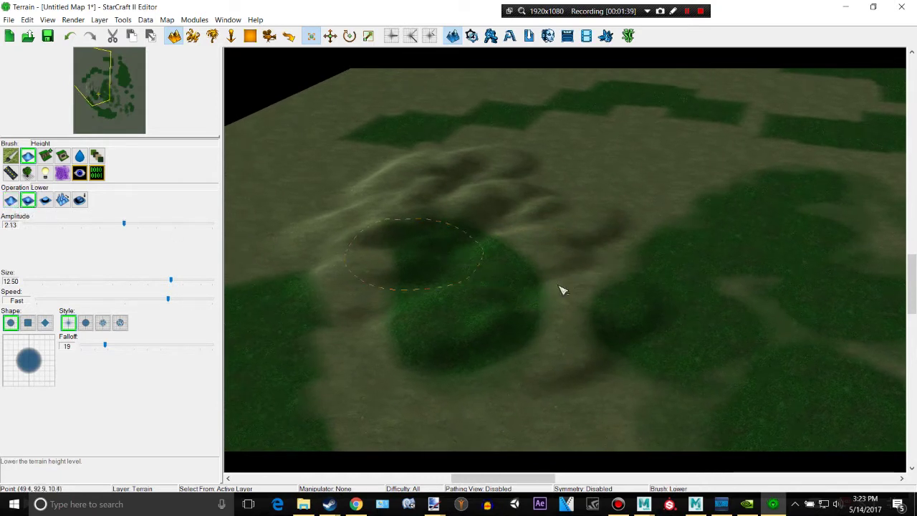
drag(697, 295, 686, 255)
key(ctrl+z)
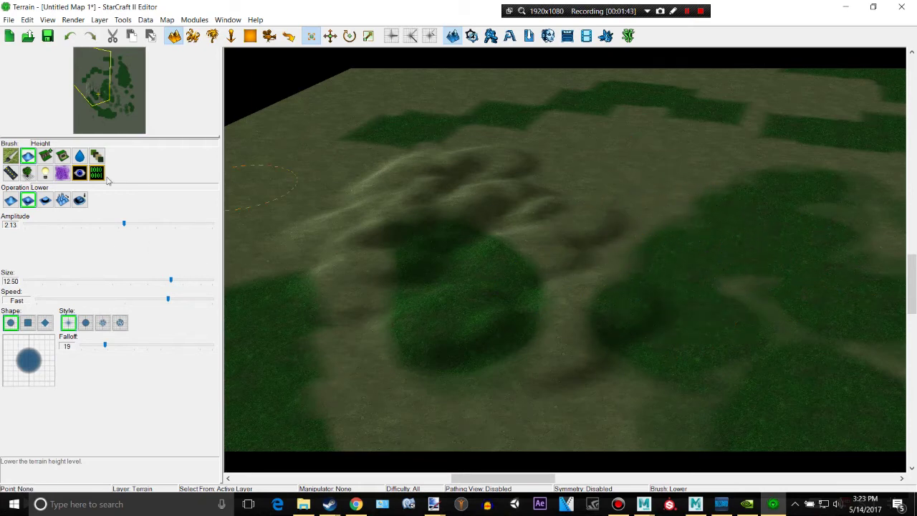
Step: Level parts of the low hills and the adjoining grass with the Uniform height operation
click(51, 201)
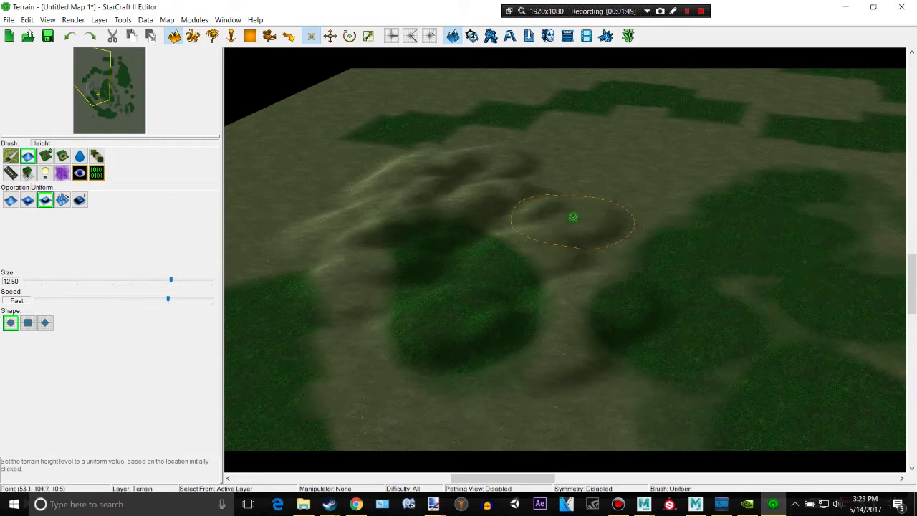
mouse_move(573, 215)
mouse_down()
mouse_move(676, 240)
mouse_move(788, 196)
mouse_move(593, 166)
mouse_move(625, 165)
mouse_up()
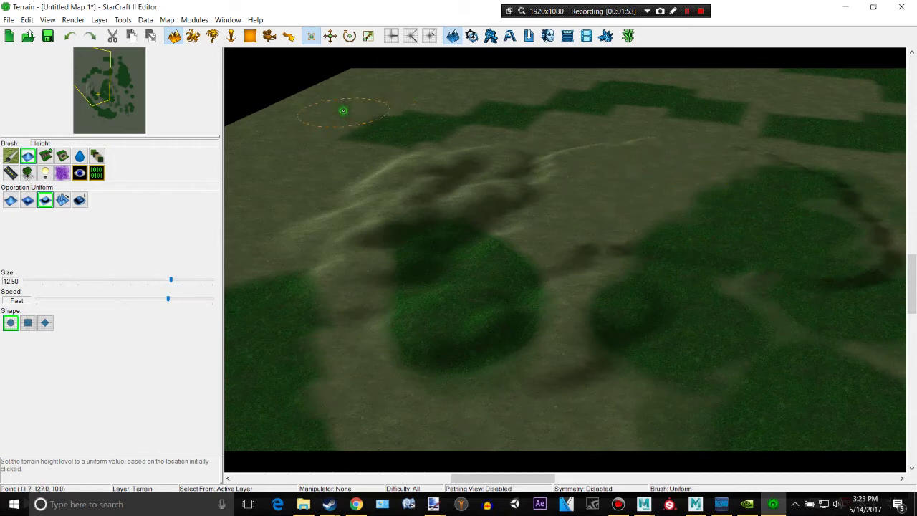
drag(437, 152, 735, 312)
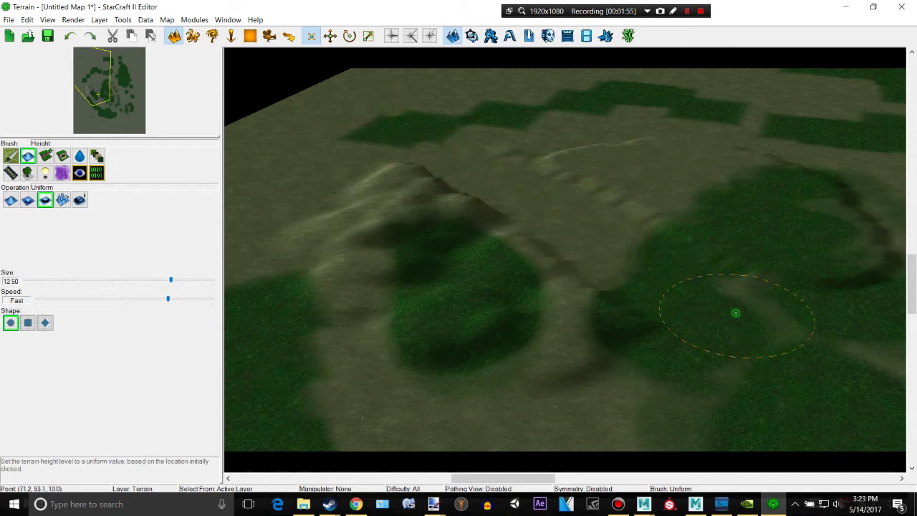
Step: Raise a mountain range behind the low hills at a higher amplitude and gentler bumps in front of it at amplitude 0.20
click(10, 201)
drag(51, 227, 53, 226)
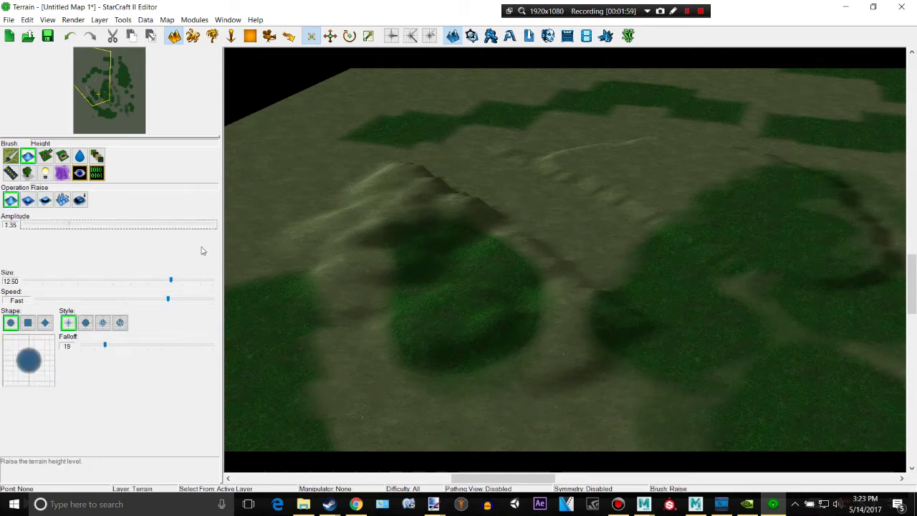
mouse_move(326, 165)
mouse_down()
mouse_move(382, 143)
mouse_move(494, 127)
mouse_move(628, 120)
mouse_move(778, 164)
mouse_move(686, 93)
mouse_move(487, 98)
mouse_move(587, 161)
mouse_move(309, 228)
mouse_up()
drag(91, 227, 84, 229)
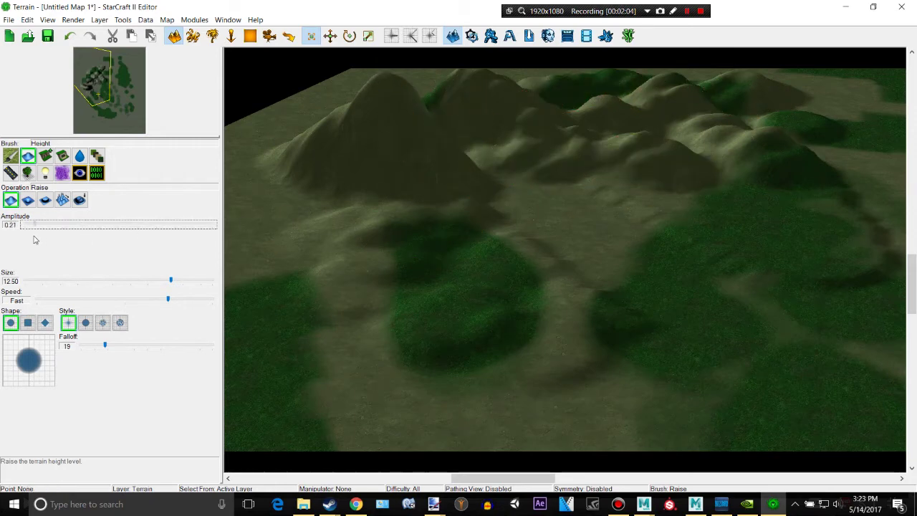
mouse_move(341, 304)
mouse_down()
mouse_move(497, 320)
mouse_move(315, 205)
mouse_move(369, 208)
mouse_move(281, 223)
mouse_up()
Step: Raise tall, rounded hills scattered across the rest of the map at amplitude 4.00
scroll(506, 301, down, 10)
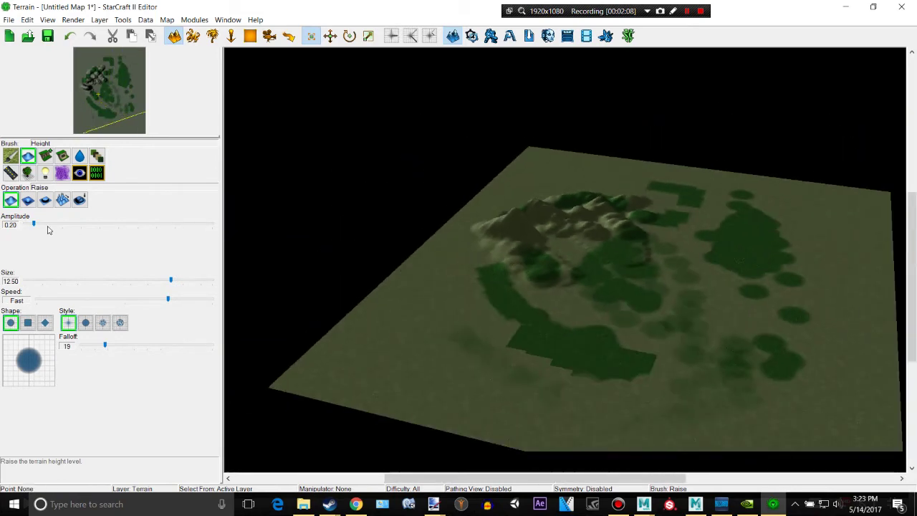
drag(33, 227, 285, 250)
mouse_move(772, 237)
mouse_down()
mouse_move(811, 250)
mouse_move(714, 286)
mouse_move(758, 327)
mouse_move(614, 291)
mouse_move(466, 399)
mouse_move(538, 309)
mouse_up()
Step: Lower areas of the terrain around the mountain range at amplitude 0.75
scroll(552, 294, up, 5)
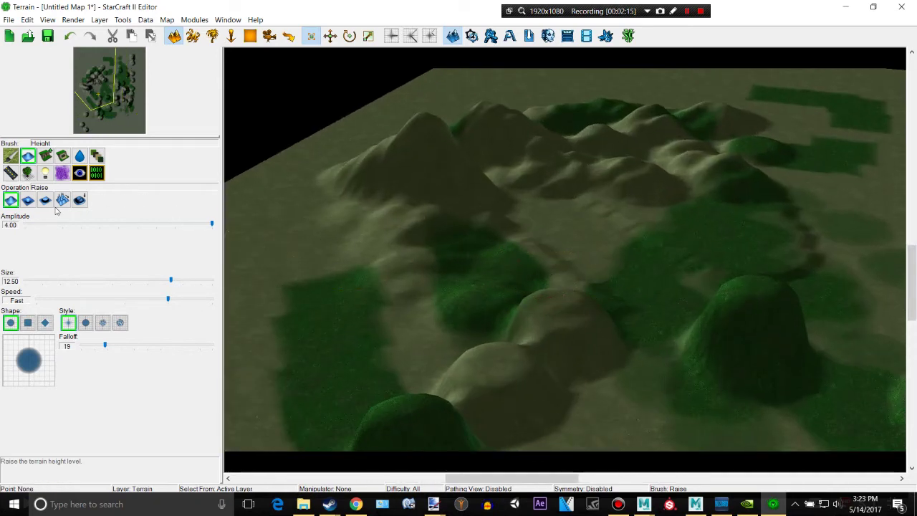
click(27, 200)
drag(126, 224, 61, 236)
mouse_move(326, 287)
mouse_down()
mouse_move(334, 291)
mouse_move(351, 244)
mouse_move(465, 276)
mouse_move(437, 164)
mouse_move(747, 314)
mouse_move(671, 212)
mouse_move(474, 209)
mouse_up()
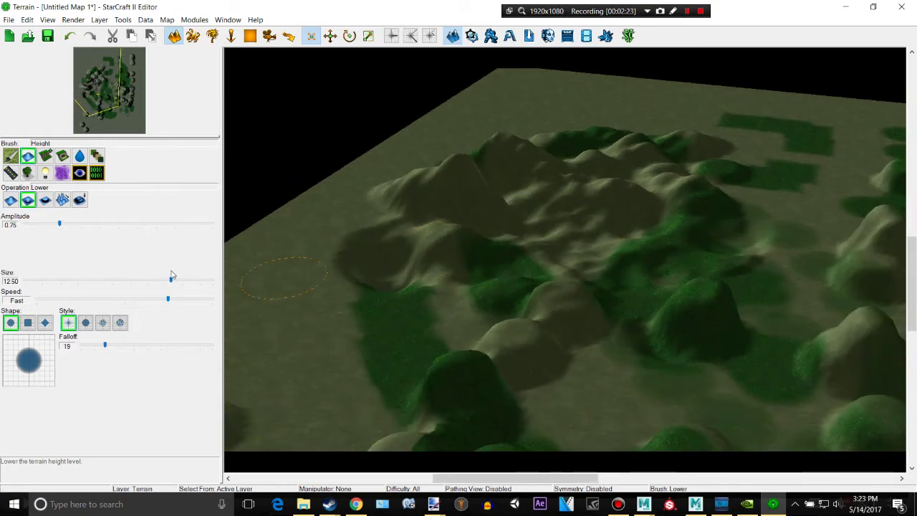
Step: Apply random height noise to the flat ground along the map's near edge at amplitude 0.50
click(63, 200)
scroll(430, 293, down, 6)
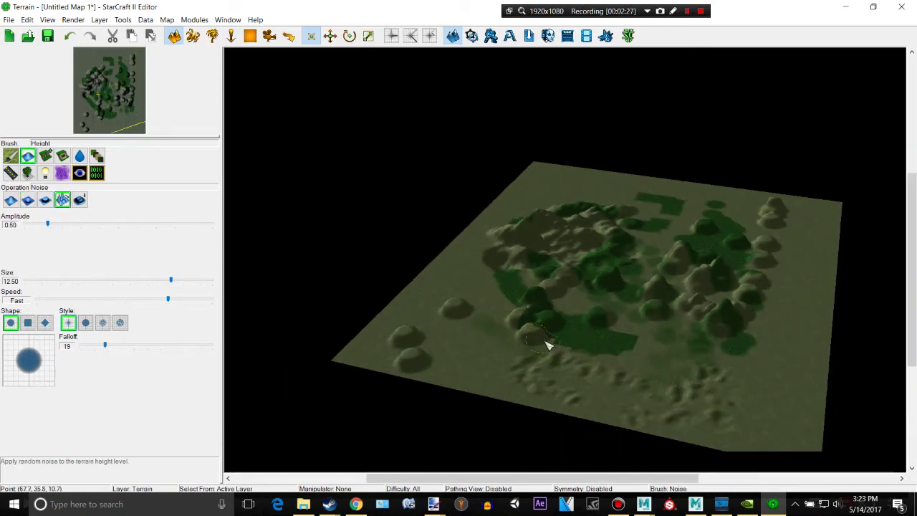
Step: Smooth the cluster of rounded hills in front of the mountain range at amplitude 0.20 with brush size 12.50
scroll(549, 341, up, 6)
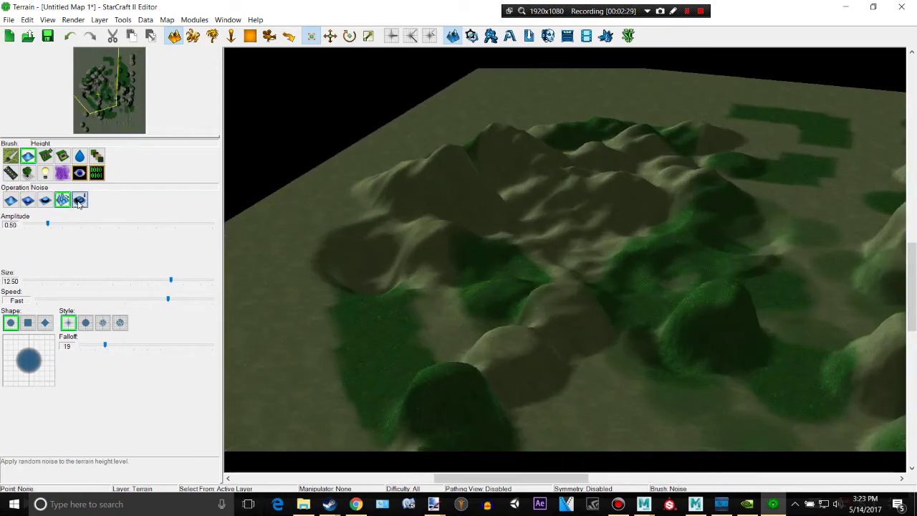
click(78, 201)
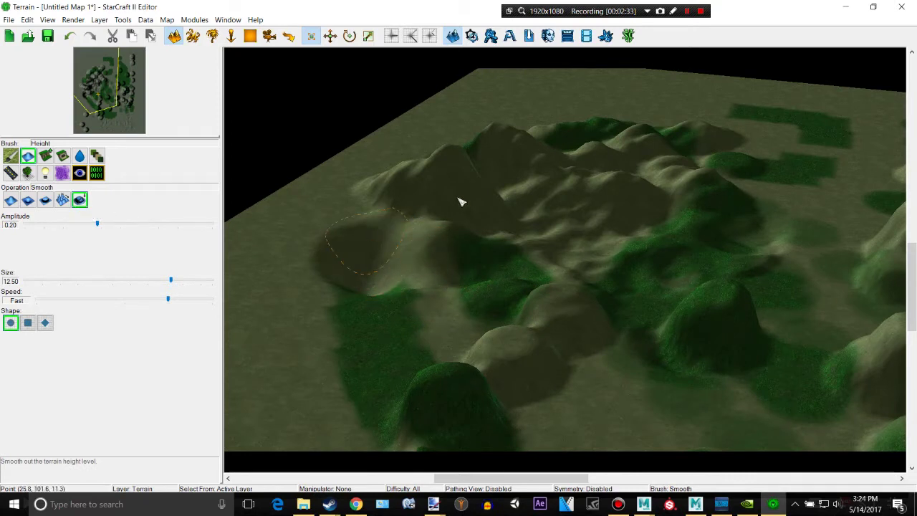
scroll(666, 293, down, 2)
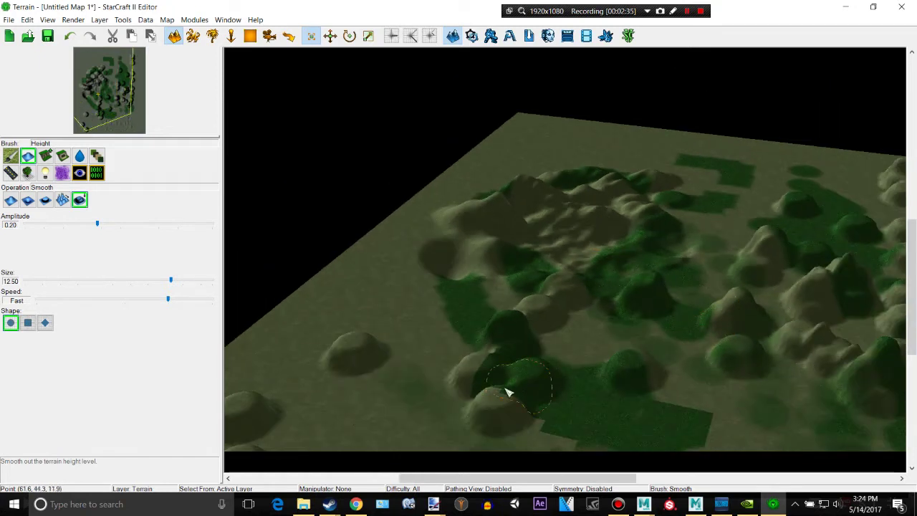
mouse_move(436, 389)
mouse_down()
mouse_move(473, 425)
mouse_move(339, 364)
mouse_move(508, 390)
mouse_up()
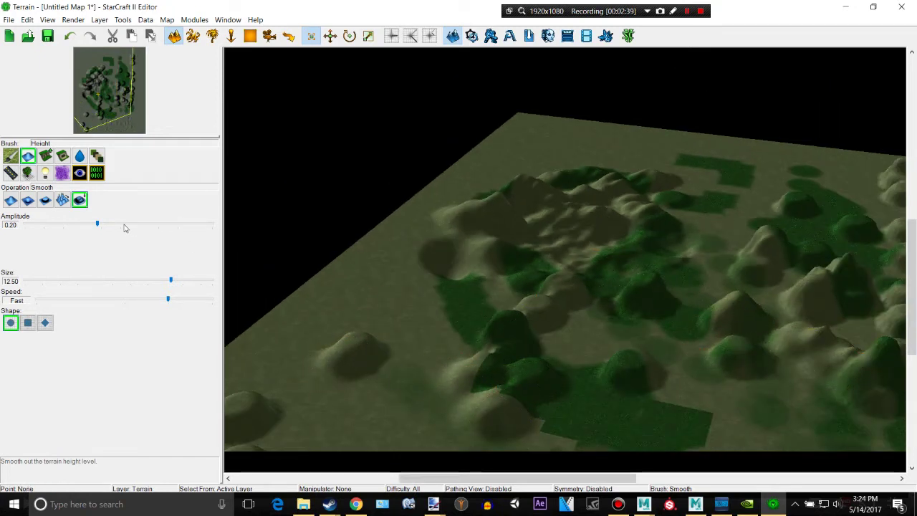
Step: Smooth more hills, the mountain range and the peaks across the map at amplitude 0.50, enlarging the brush size to 16.00
click(124, 227)
mouse_move(525, 301)
mouse_down()
mouse_move(564, 274)
mouse_move(516, 297)
mouse_up()
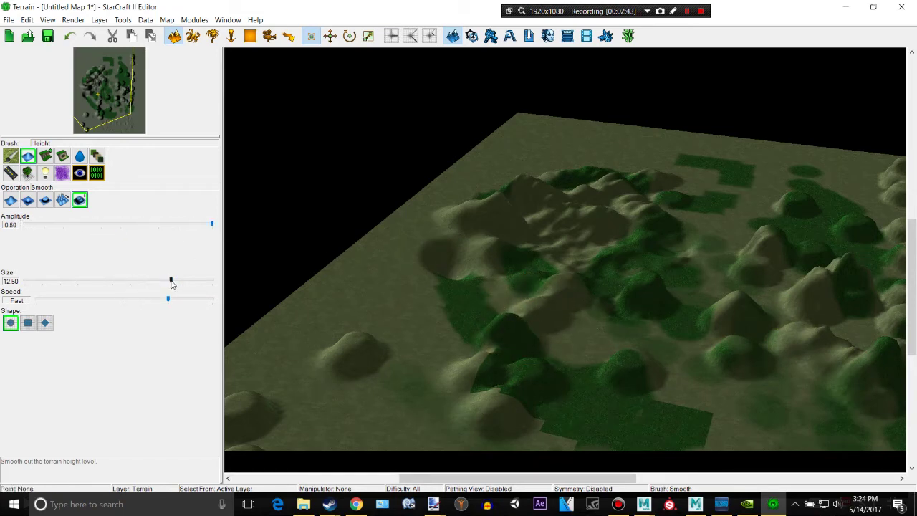
drag(171, 281, 337, 283)
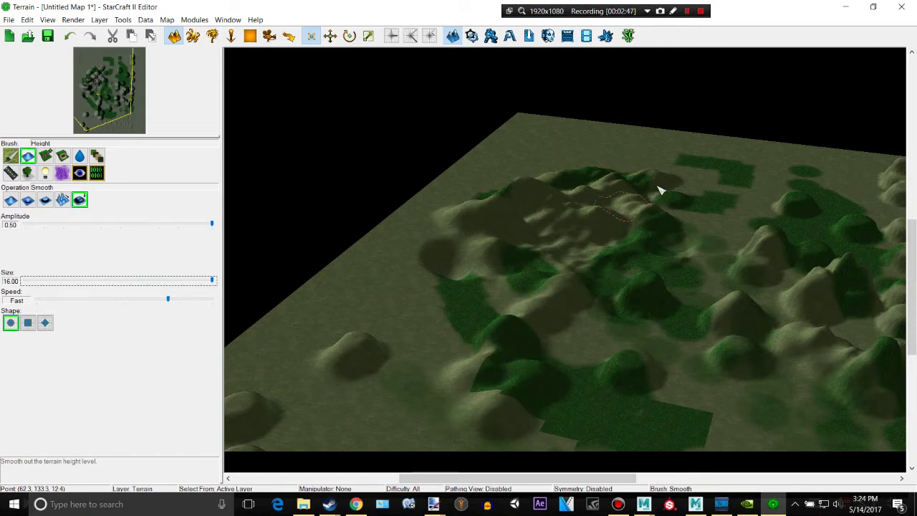
drag(835, 268, 845, 269)
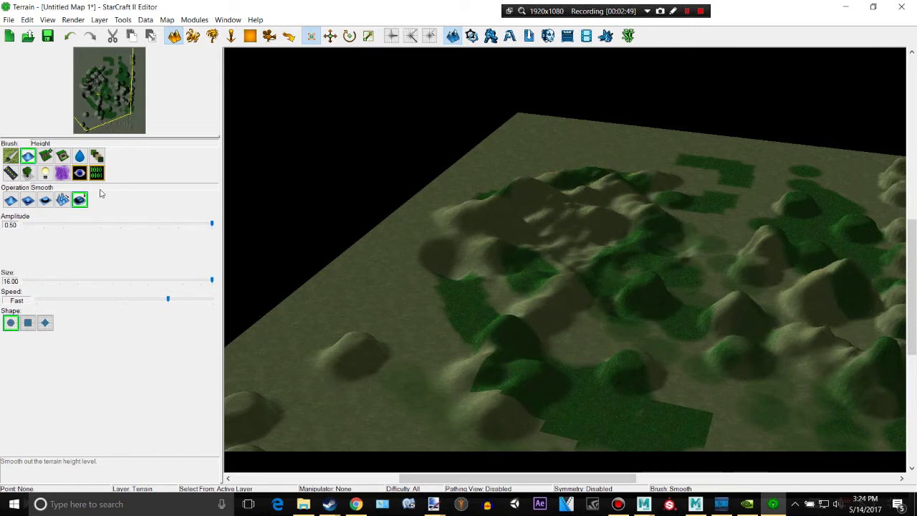
Step: Raise a two-level Bel'Shir Organic Cliffs plateau in the map's empty far corner with brush size 5.00
click(48, 157)
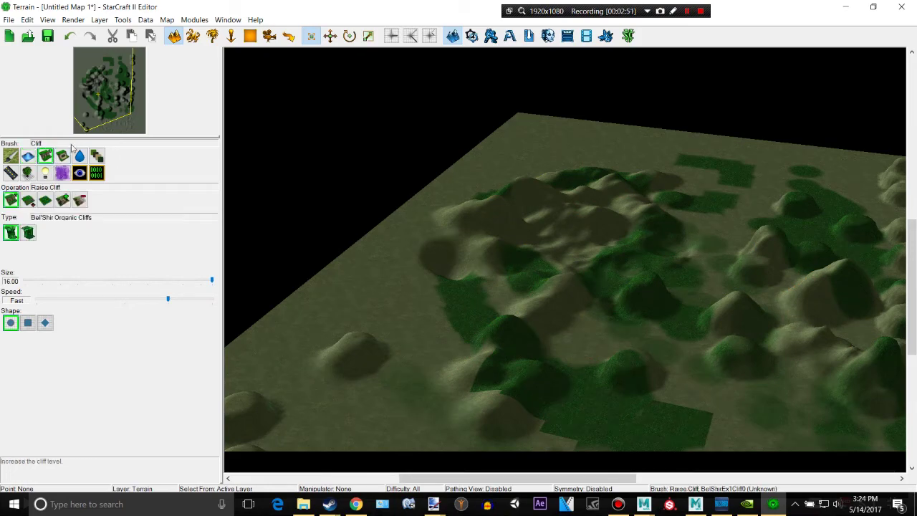
scroll(532, 210, up, 3)
right_drag(749, 222, 432, 368)
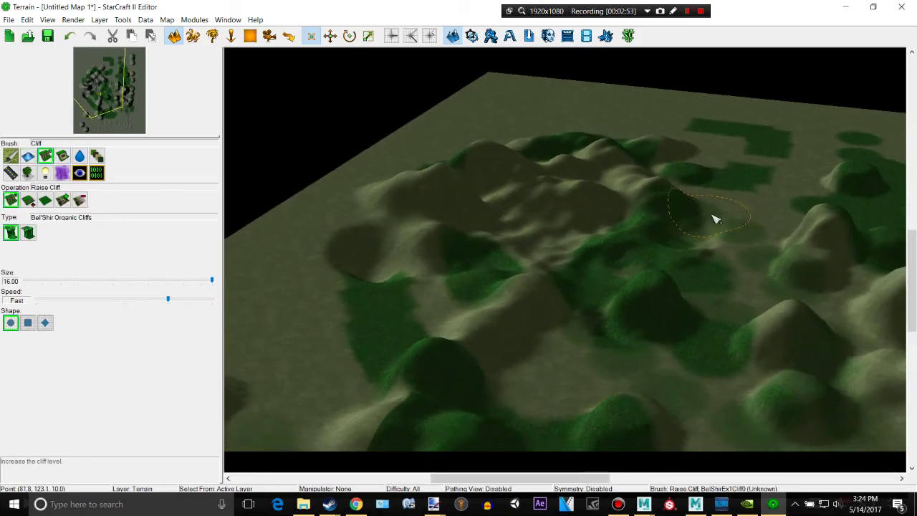
middle_drag(435, 371, 462, 254)
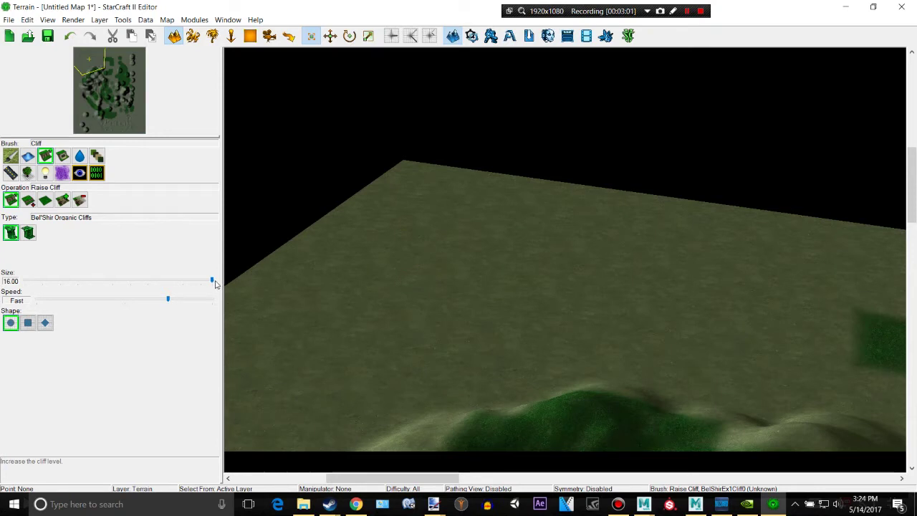
drag(212, 281, 140, 281)
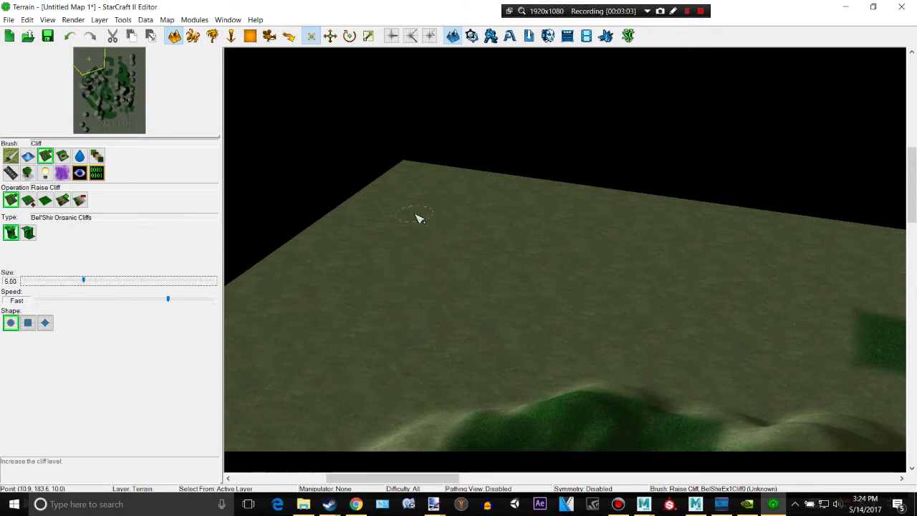
mouse_move(419, 219)
mouse_down()
mouse_move(497, 268)
mouse_move(546, 208)
mouse_move(481, 203)
mouse_move(518, 233)
mouse_move(467, 235)
mouse_move(502, 246)
mouse_up()
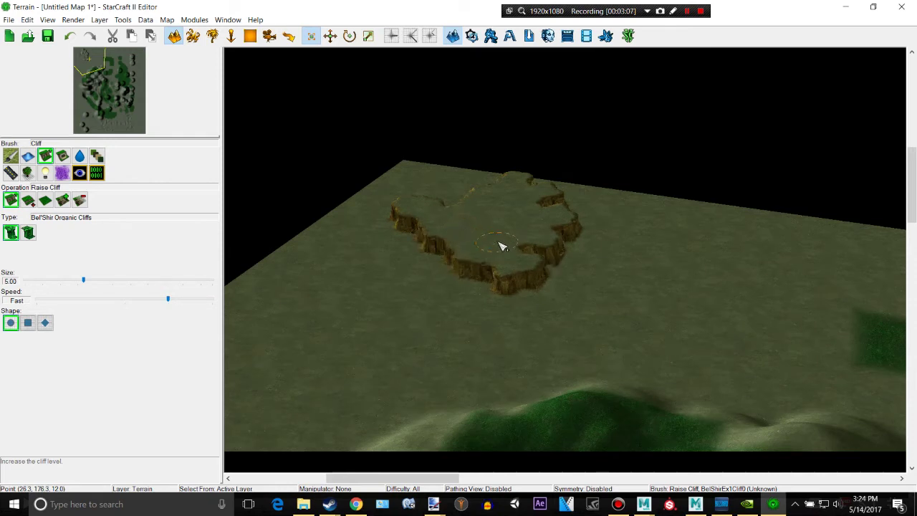
mouse_move(505, 204)
mouse_down()
mouse_move(487, 210)
mouse_move(523, 221)
mouse_move(530, 201)
mouse_up()
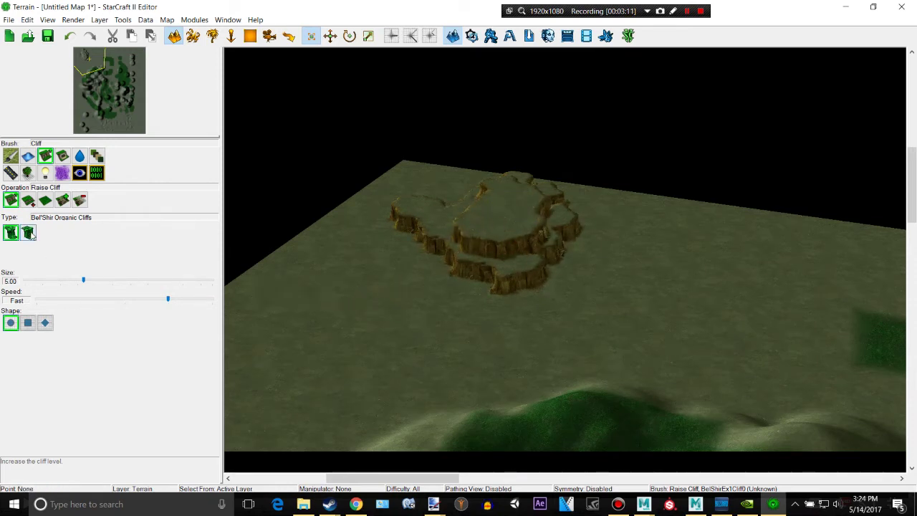
Step: Lower the cliff level beside the two-level plateau to carve a pit that reaches the plateau's base
click(27, 203)
mouse_move(320, 313)
mouse_down()
mouse_move(358, 337)
mouse_move(409, 322)
mouse_move(384, 310)
mouse_up()
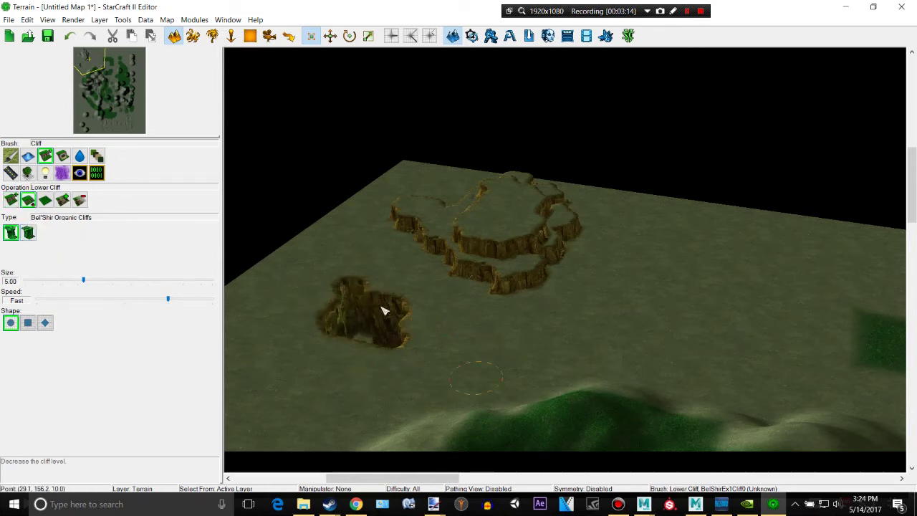
mouse_move(394, 304)
right_down()
mouse_move(389, 322)
mouse_move(360, 288)
right_up()
drag(394, 290, 409, 295)
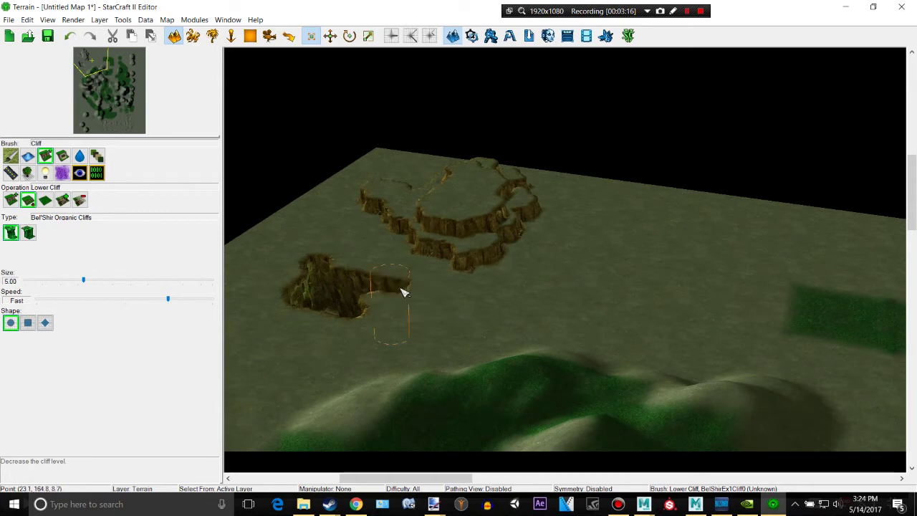
mouse_move(392, 314)
right_down()
mouse_move(397, 354)
mouse_move(392, 336)
right_up()
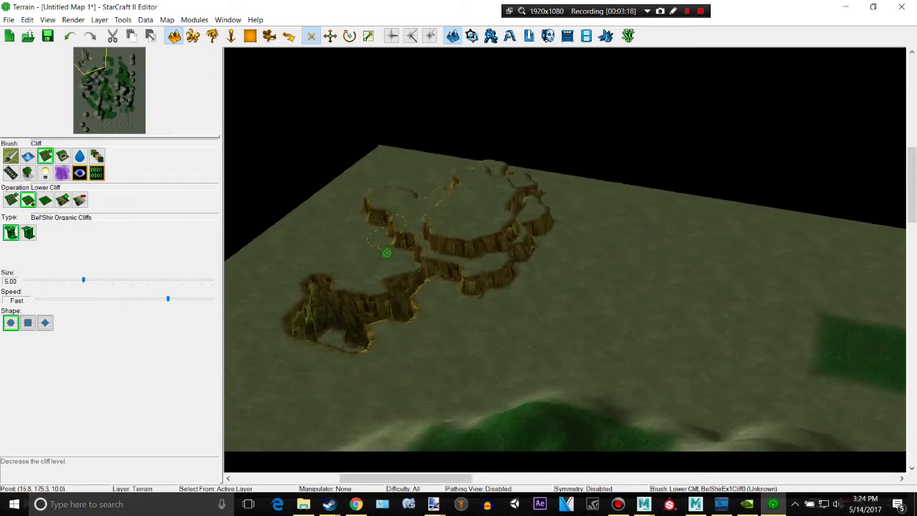
ctrl+right_drag(387, 253, 393, 335)
mouse_move(344, 355)
mouse_down()
mouse_move(358, 368)
mouse_move(372, 352)
mouse_move(385, 308)
mouse_move(380, 282)
mouse_move(389, 358)
mouse_up()
right_drag(488, 308, 567, 262)
ctrl+right_drag(509, 207, 497, 135)
key(w)
right_drag(514, 203, 546, 262)
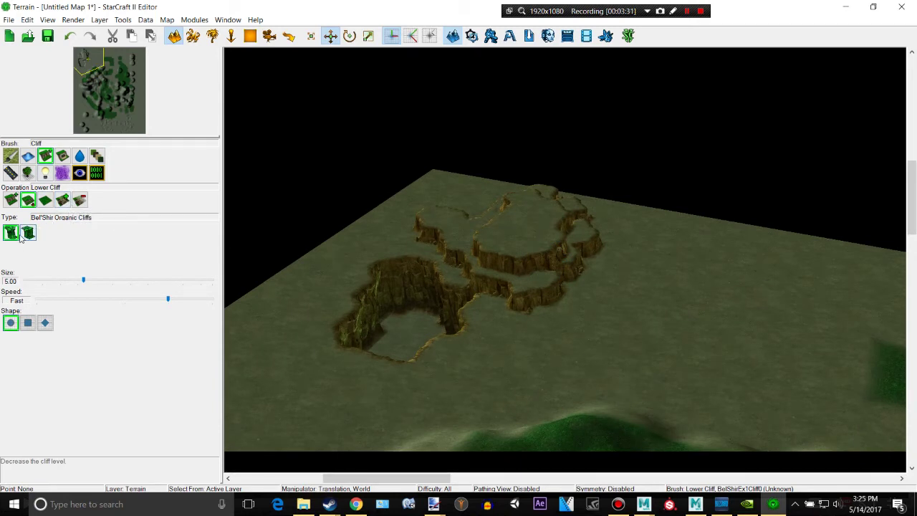
Step: Raise a separate single-level Bel'Shir Organic Cliffs plateau on the flat ground away from the two-level one
click(62, 200)
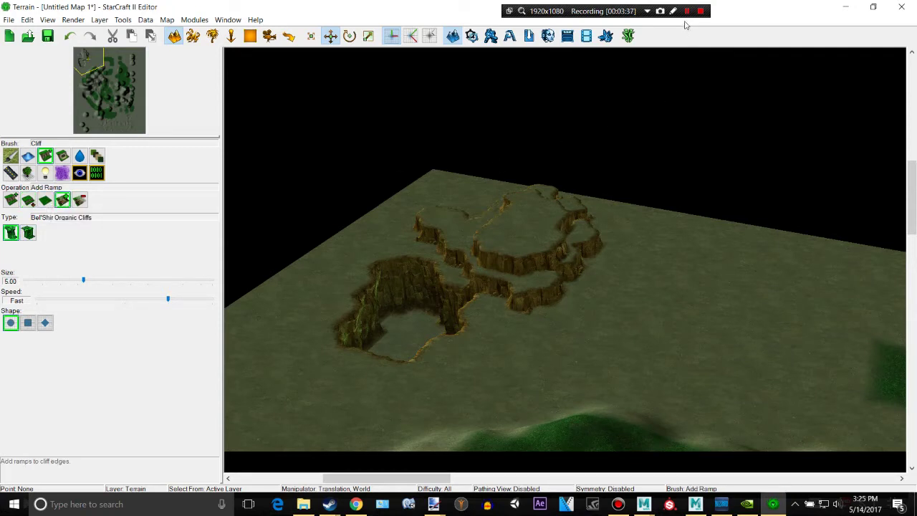
click(11, 201)
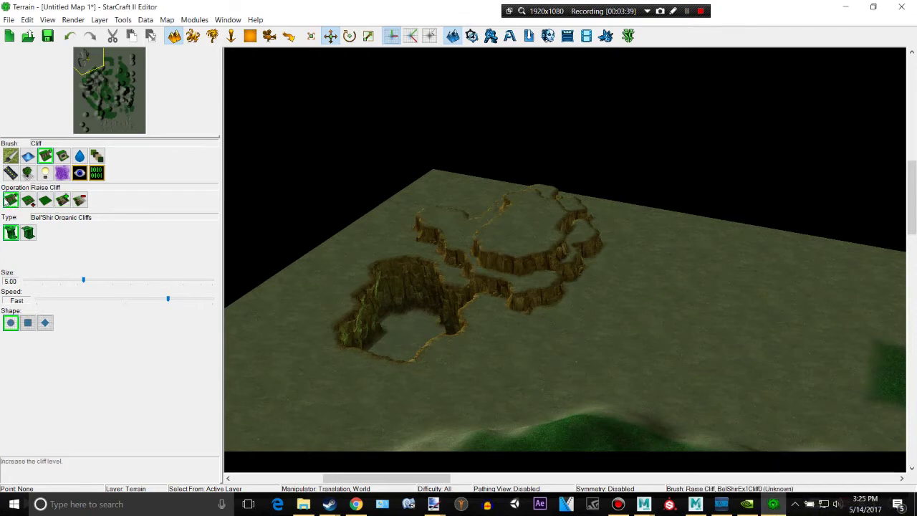
click(749, 294)
mouse_move(748, 294)
mouse_down()
mouse_move(710, 307)
mouse_move(773, 307)
mouse_move(688, 307)
mouse_move(692, 339)
mouse_move(714, 352)
mouse_up()
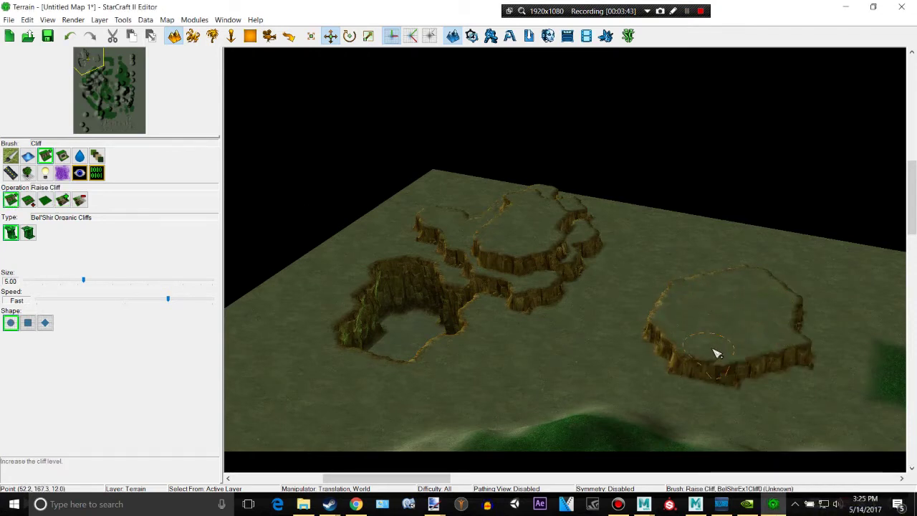
Step: Add a ramp along the front cliff edge of the separate single-level plateau
click(62, 200)
middle_drag(769, 380, 552, 282)
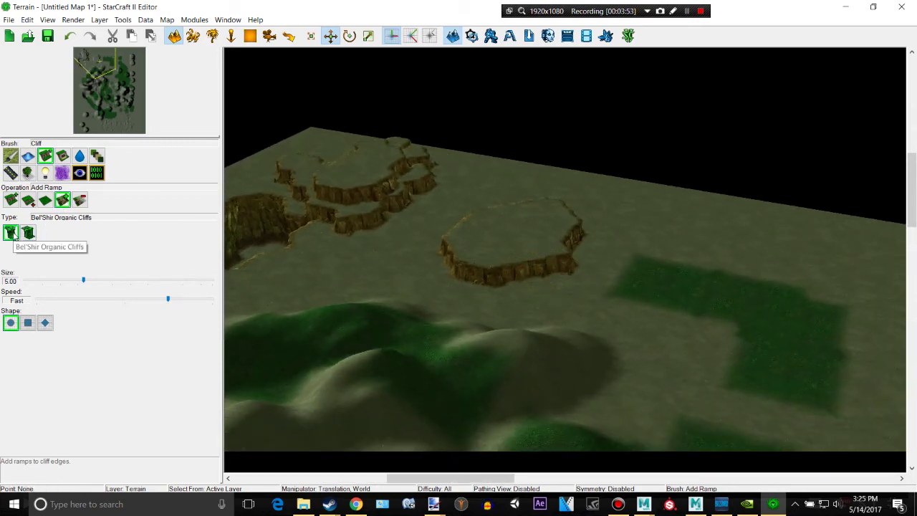
click(686, 11)
click(686, 11)
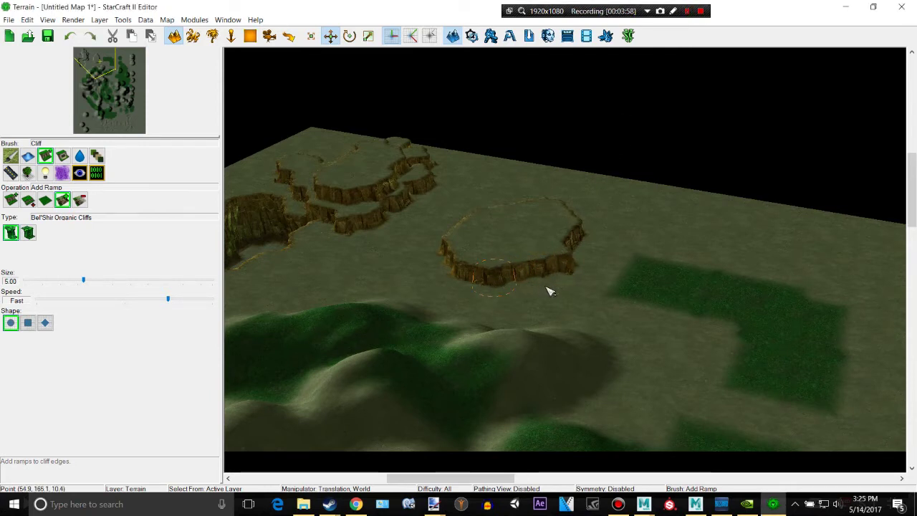
mouse_move(528, 270)
mouse_down()
mouse_move(505, 272)
mouse_move(556, 265)
mouse_move(490, 276)
mouse_up()
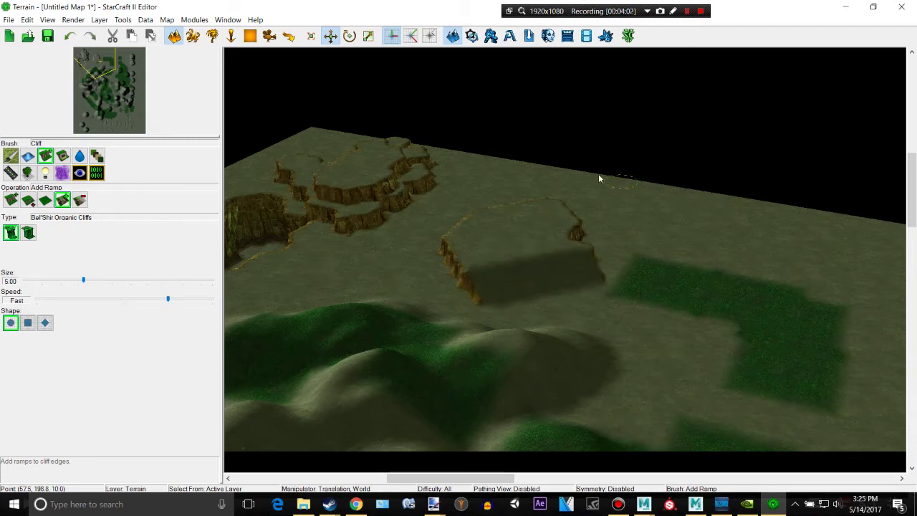
Step: Try a ramp on the single-level plateau's adjacent cliff edge, then put the ramp back on its original edge
right_drag(719, 220, 611, 245)
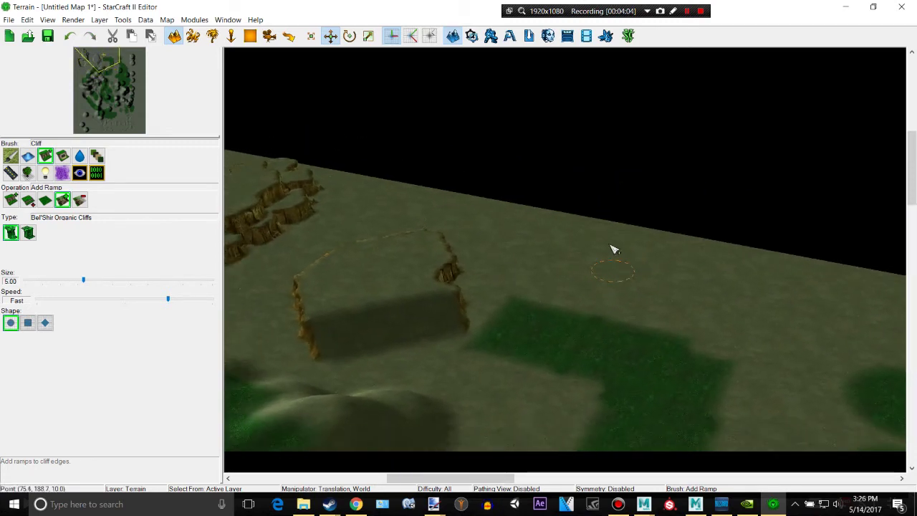
middle_drag(592, 222, 275, 228)
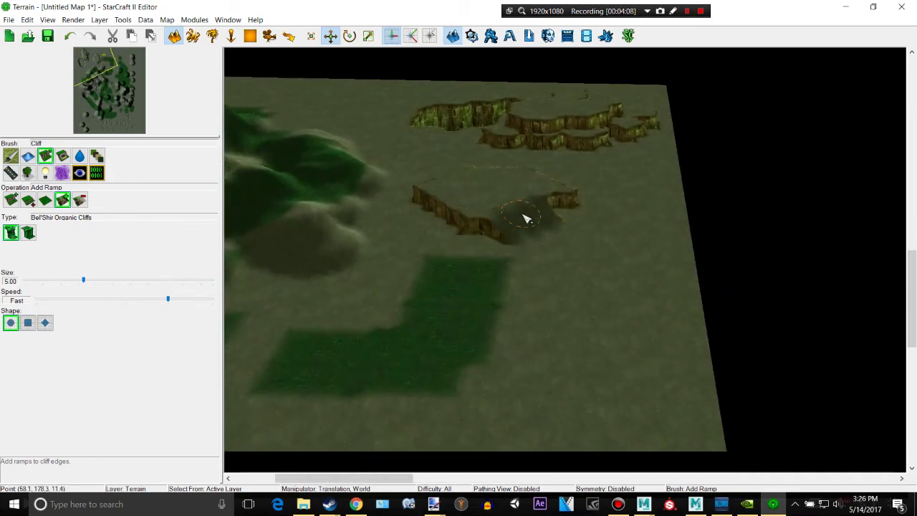
middle_drag(372, 228, 513, 311)
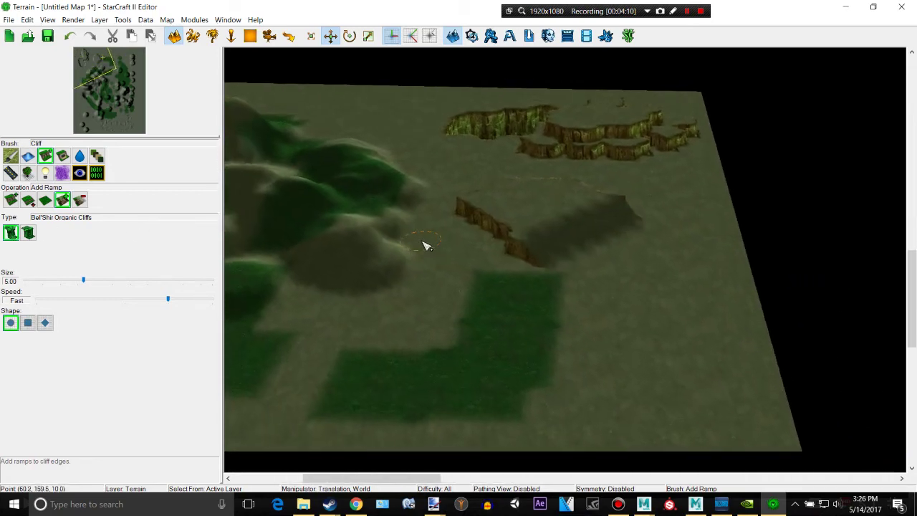
key(Escape)
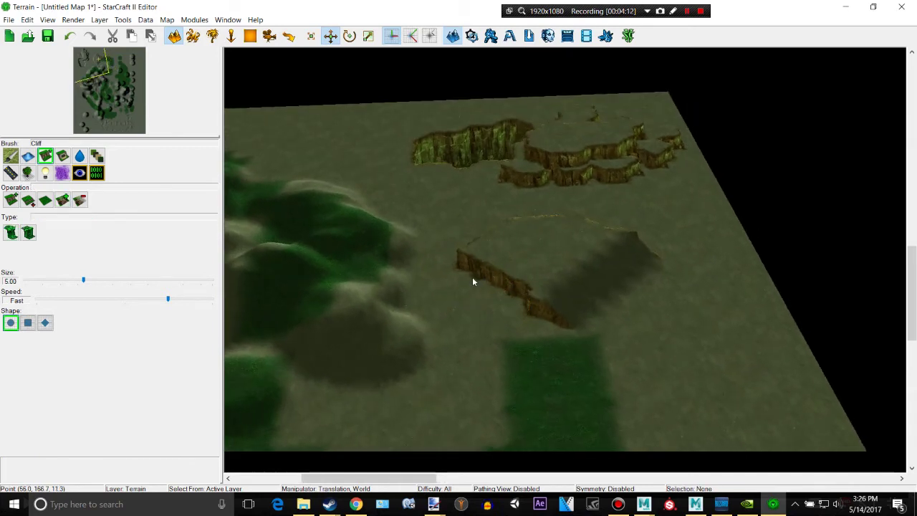
click(62, 201)
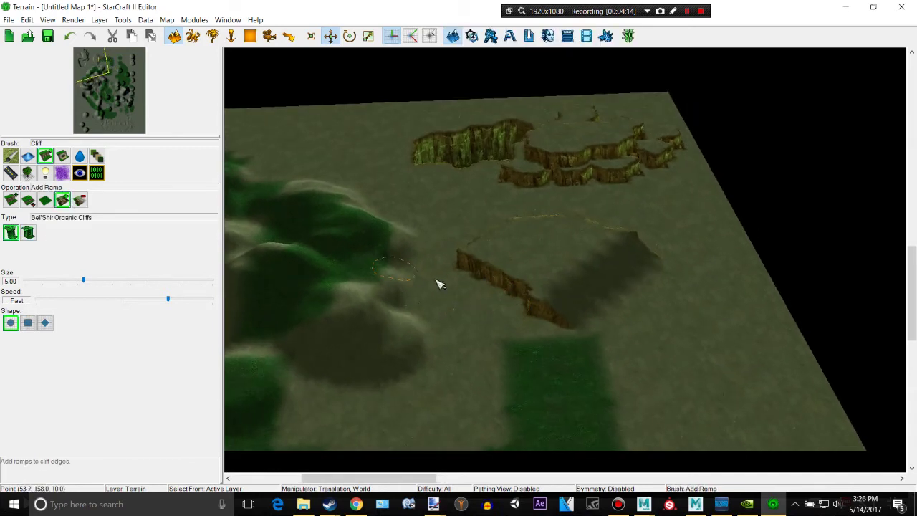
drag(486, 275, 528, 301)
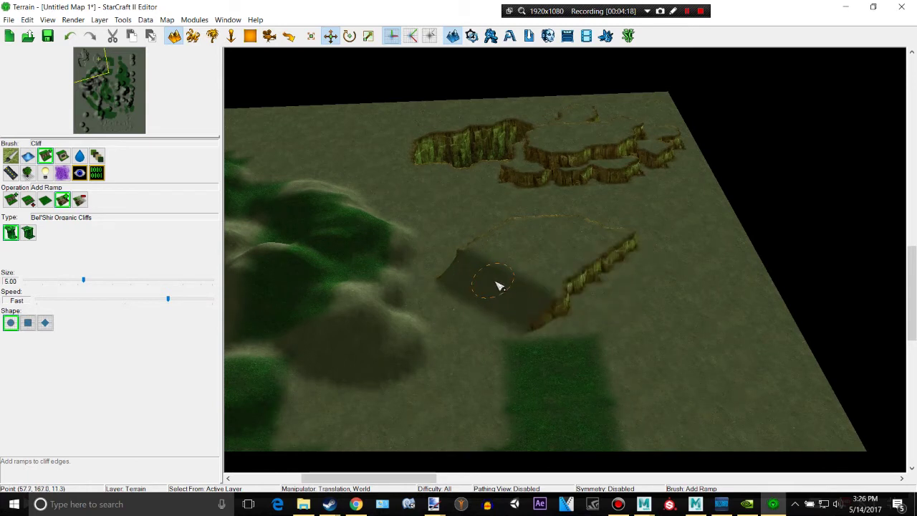
click(496, 283)
mouse_move(467, 272)
mouse_down()
mouse_move(518, 306)
mouse_move(626, 235)
mouse_up()
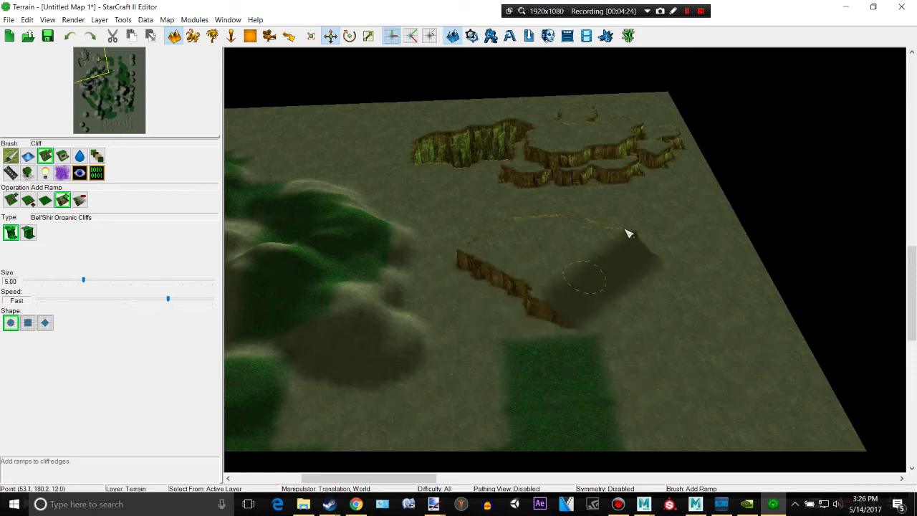
Step: Switch to the Terrain Object brush with the Add Terrain Object operation
scroll(622, 239, down, 4)
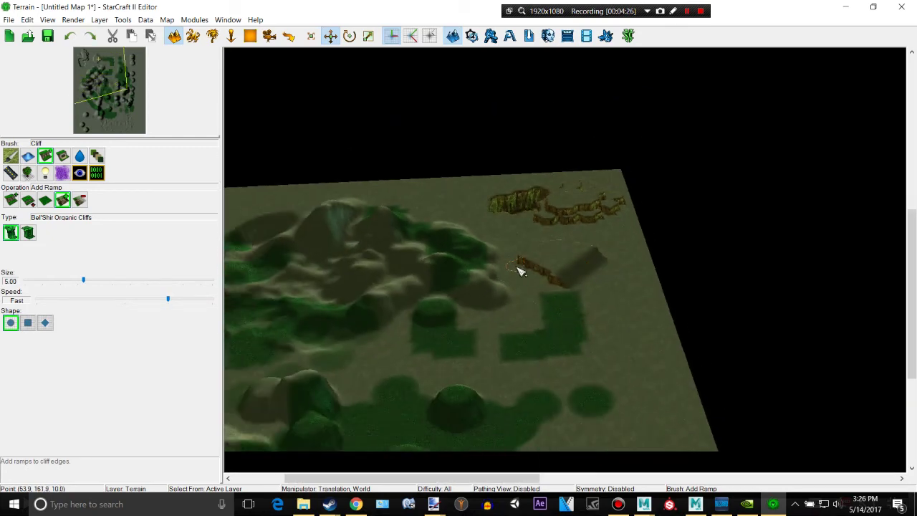
scroll(590, 316, up, 2)
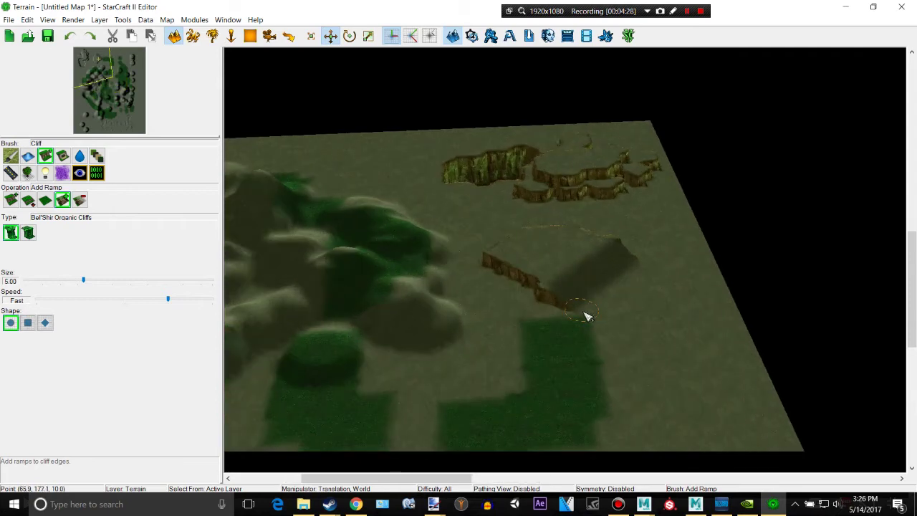
drag(85, 71, 93, 115)
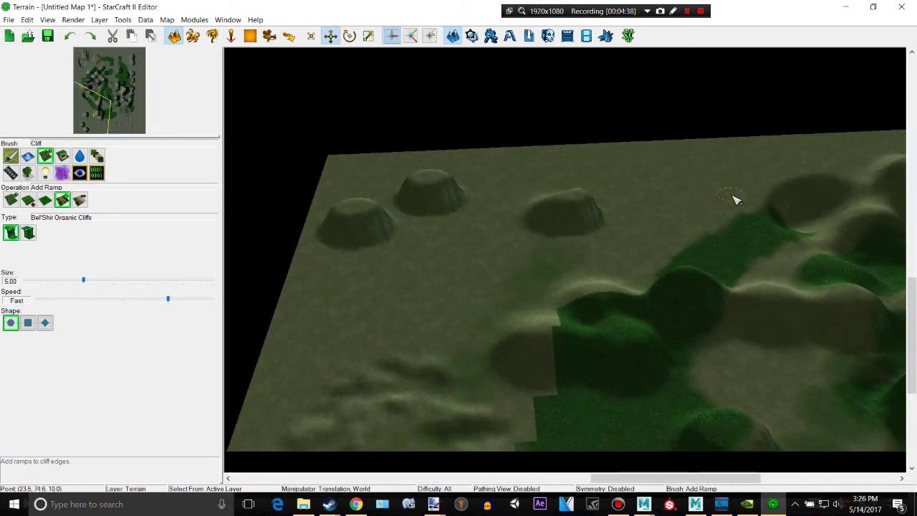
right_drag(732, 195, 550, 229)
right_drag(666, 205, 542, 184)
middle_drag(545, 187, 398, 192)
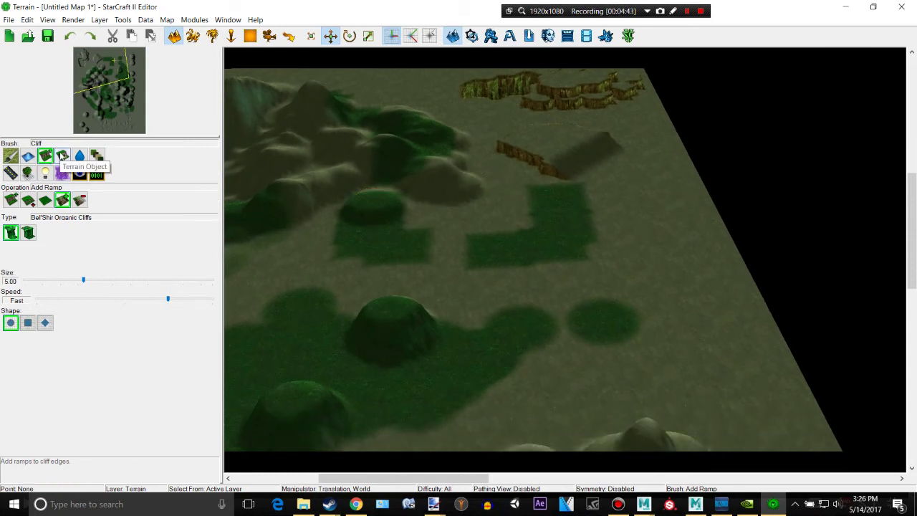
click(63, 156)
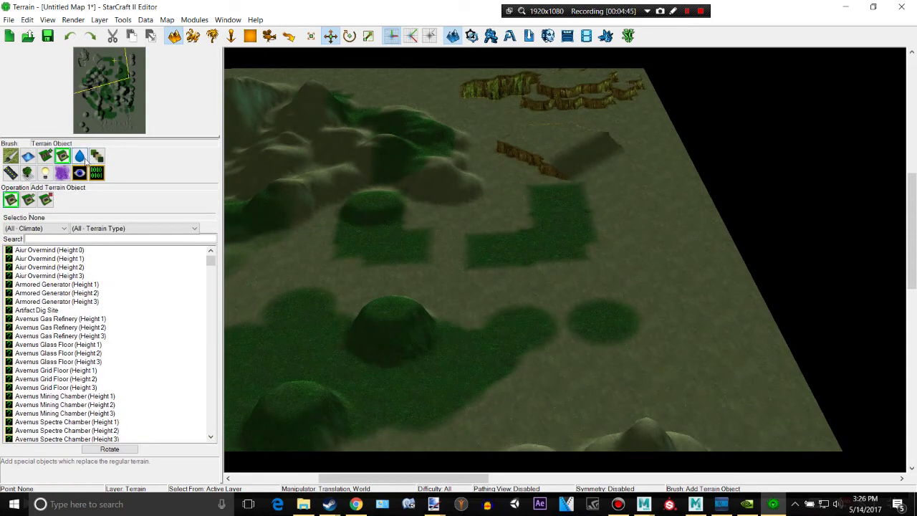
Step: Switch to the Water brush with the Add Water operation
click(80, 157)
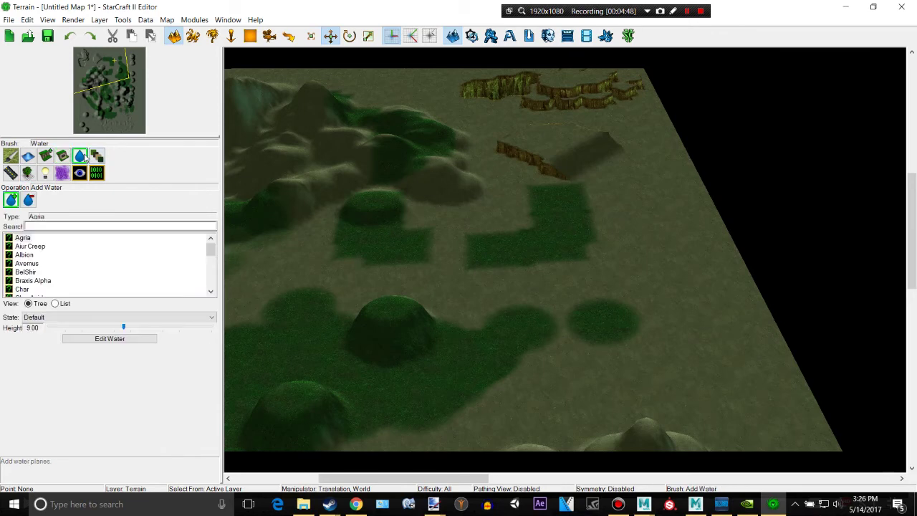
ctrl+right_drag(533, 181, 452, 182)
scroll(450, 182, up, 3)
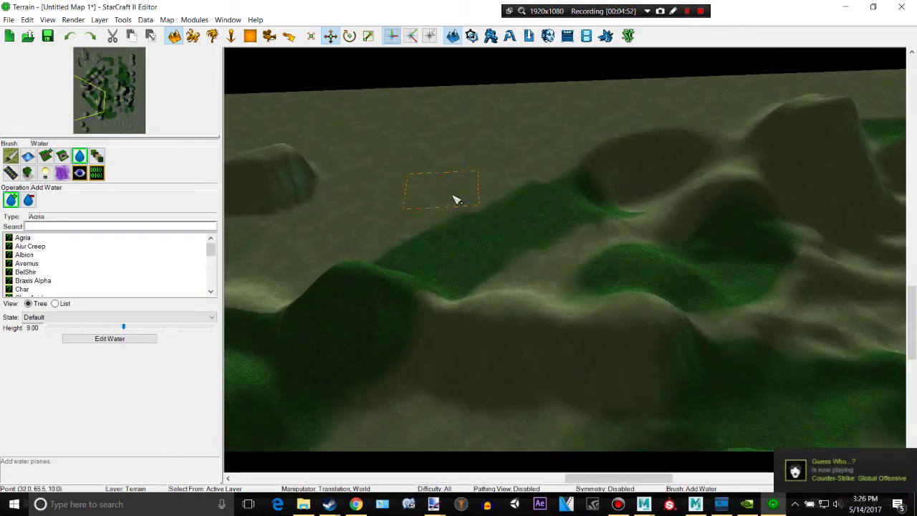
mouse_move(429, 150)
right_down()
mouse_move(567, 334)
mouse_move(569, 366)
right_up()
right_drag(454, 248, 379, 197)
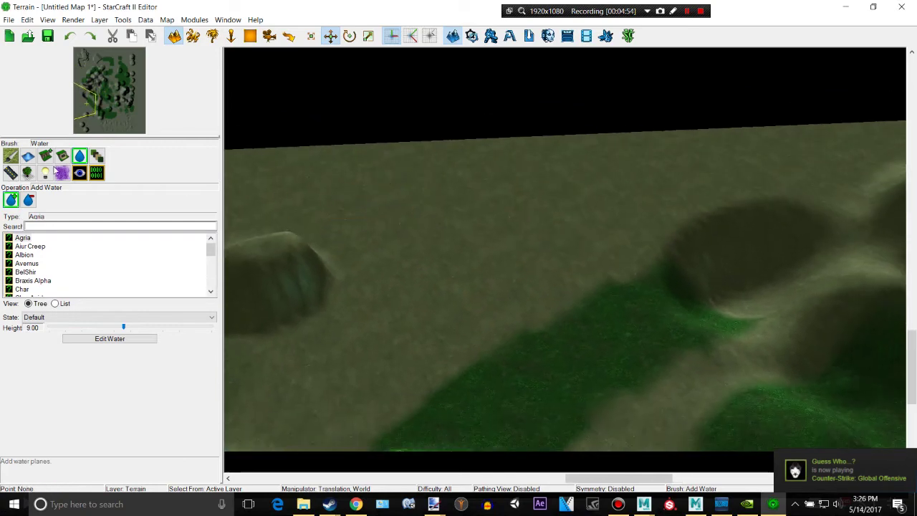
Step: Carve a wide rounded pit into the open flat ground near the map edge using Lower Cliff with Bel'Shir Organic Cliffs at size 5.00
click(61, 155)
click(46, 155)
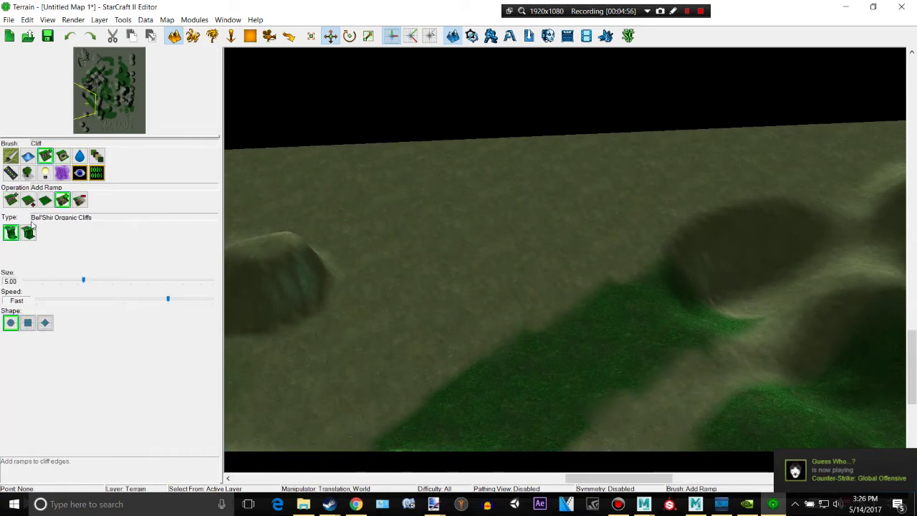
click(28, 200)
click(417, 219)
mouse_move(488, 234)
ctrl+right_down()
mouse_move(459, 226)
mouse_move(452, 298)
ctrl+right_up()
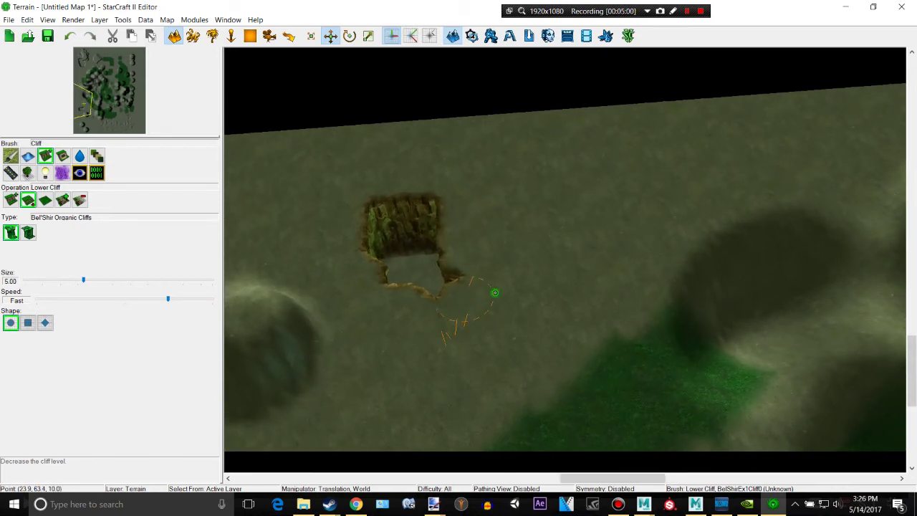
mouse_move(495, 293)
middle_down()
mouse_move(647, 276)
mouse_move(615, 301)
middle_up()
mouse_move(399, 303)
mouse_down()
mouse_move(477, 315)
mouse_move(473, 278)
mouse_move(440, 313)
mouse_move(372, 311)
mouse_move(358, 331)
mouse_move(383, 319)
mouse_move(471, 374)
mouse_move(403, 370)
mouse_move(469, 379)
mouse_move(494, 338)
mouse_move(520, 333)
mouse_move(538, 358)
mouse_move(533, 326)
mouse_up()
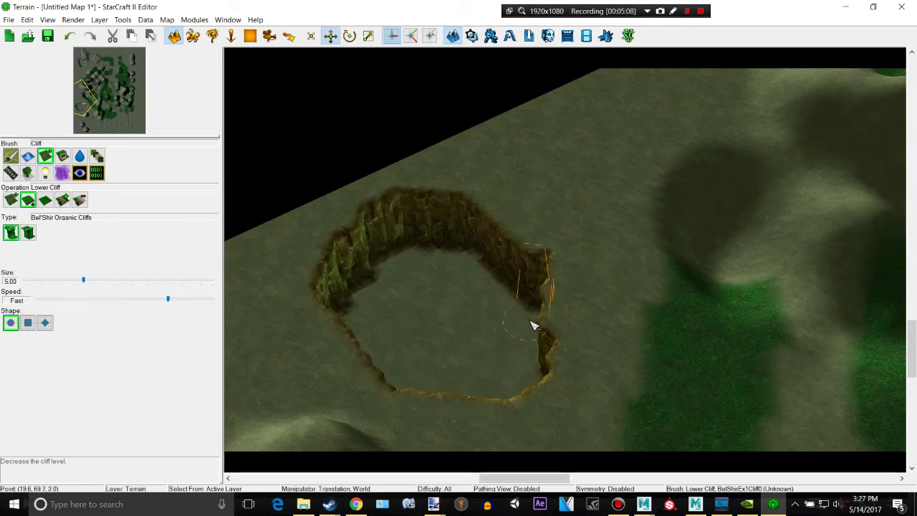
Step: Fill the whole cliff-walled pit with Agria water planes in the Default state at height 9.00
click(80, 156)
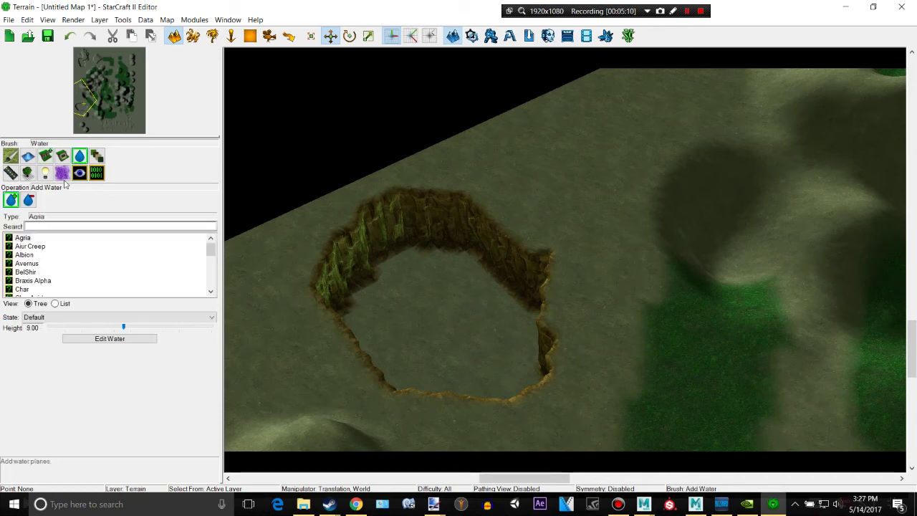
scroll(36, 262, down, 5)
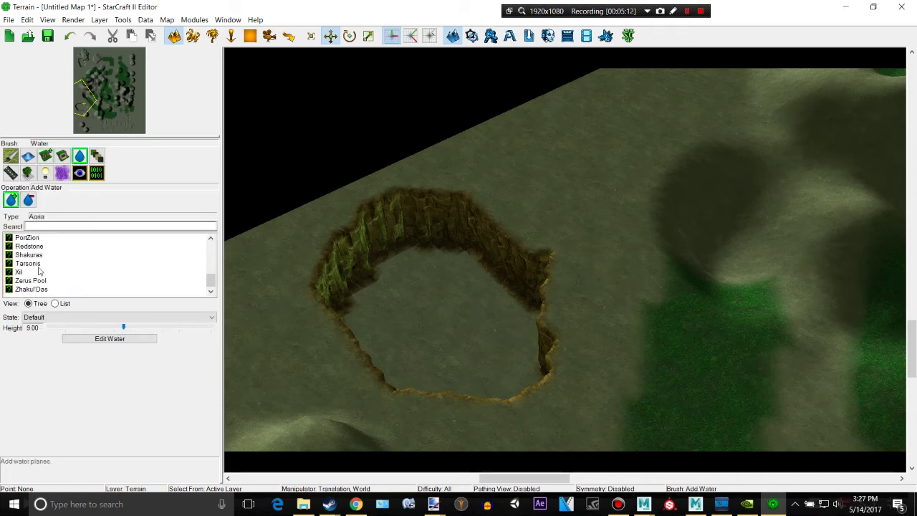
scroll(32, 259, up, 5)
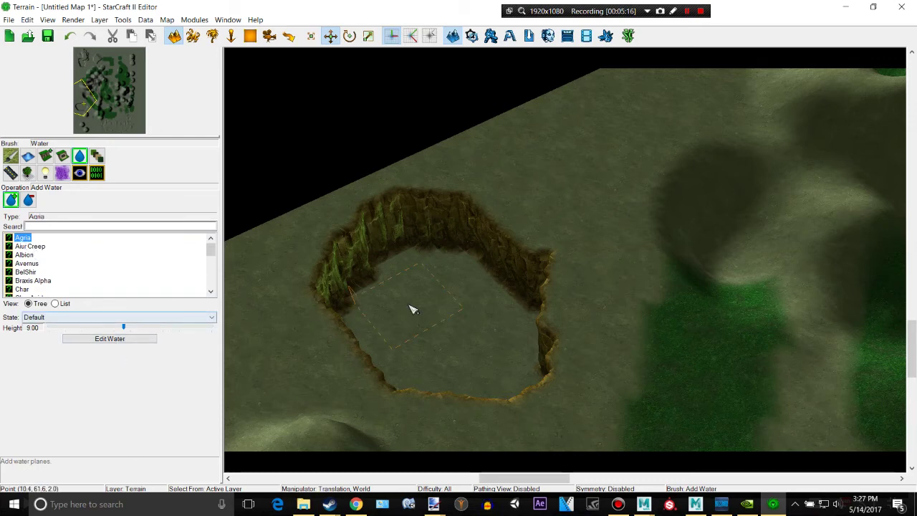
click(428, 253)
click(380, 241)
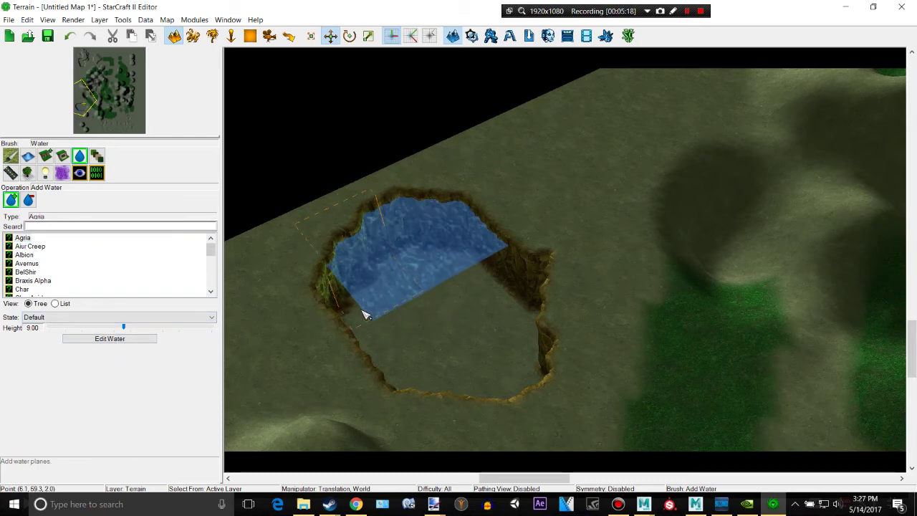
click(444, 347)
click(520, 304)
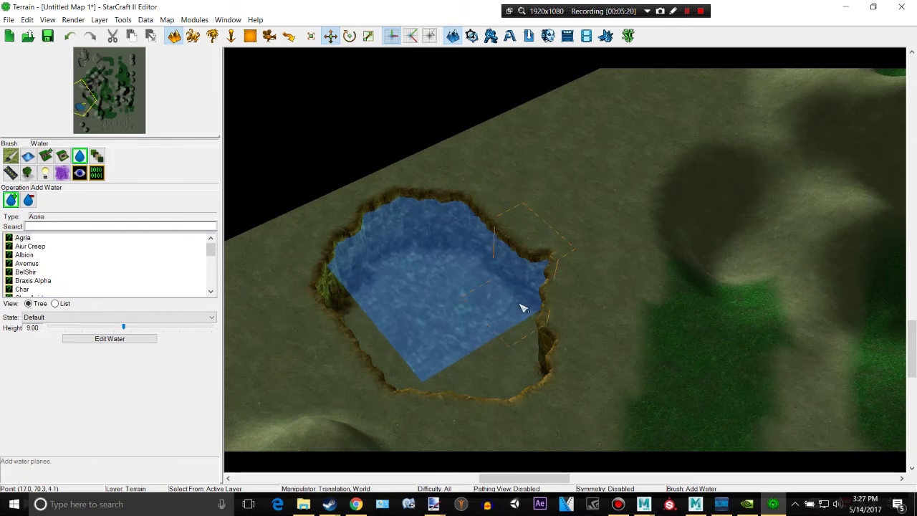
click(505, 385)
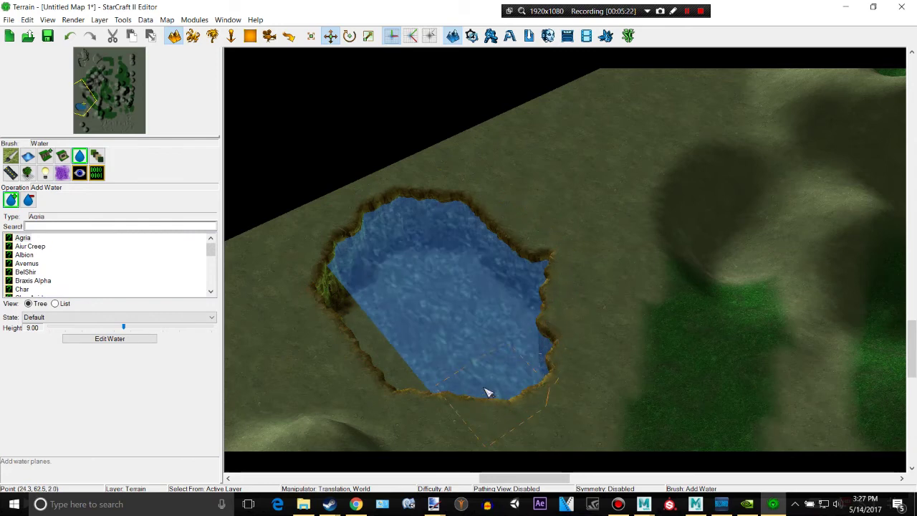
click(390, 381)
click(348, 318)
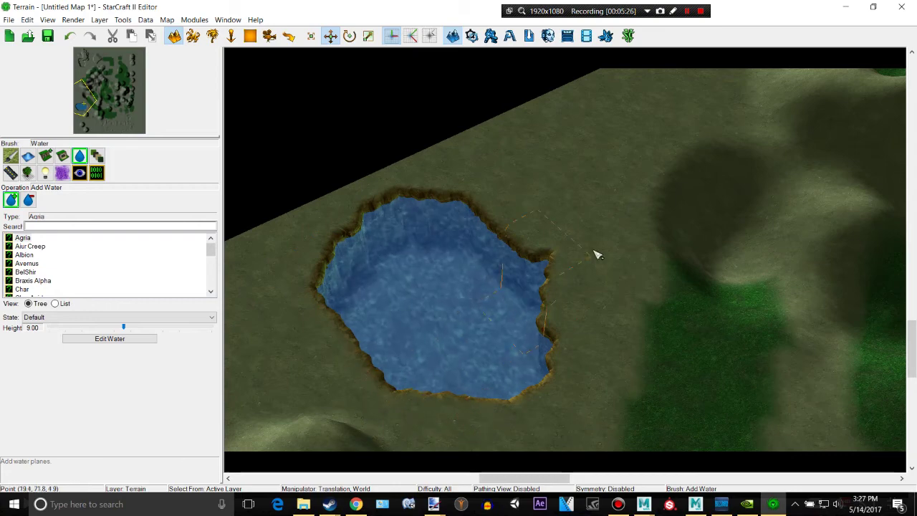
Step: Try the Agria water at height 8.10, then set its height back to 9.00
ctrl+right_drag(615, 223, 606, 323)
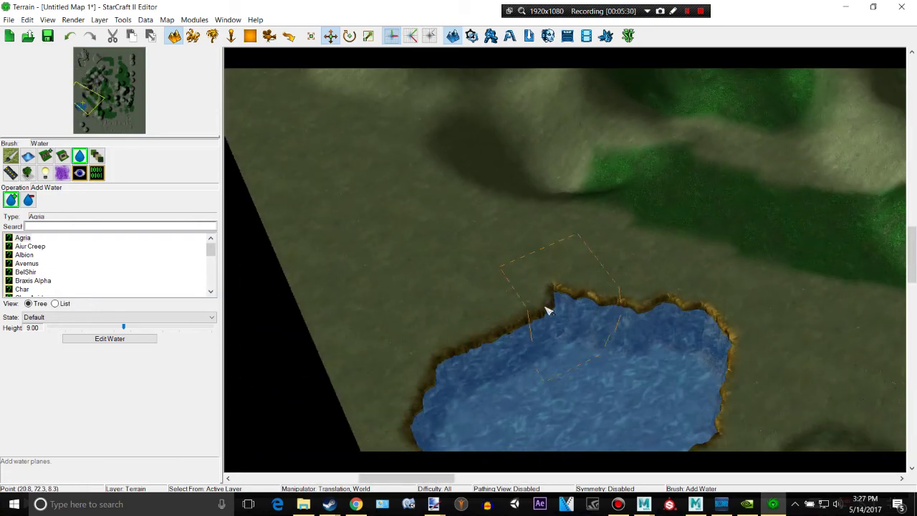
right_drag(522, 334, 593, 377)
middle_drag(594, 381, 777, 196)
right_drag(702, 199, 684, 195)
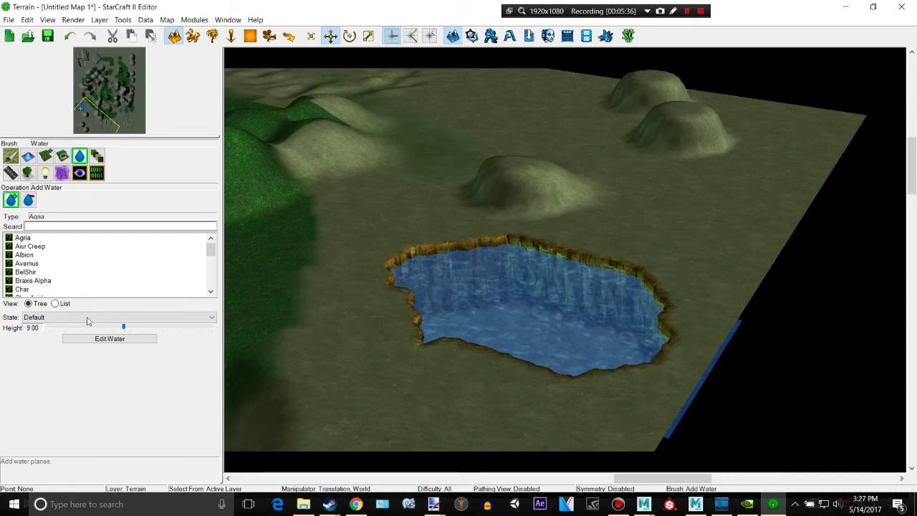
mouse_move(123, 328)
mouse_down()
mouse_move(158, 330)
mouse_move(122, 331)
mouse_move(133, 333)
mouse_move(122, 342)
mouse_up()
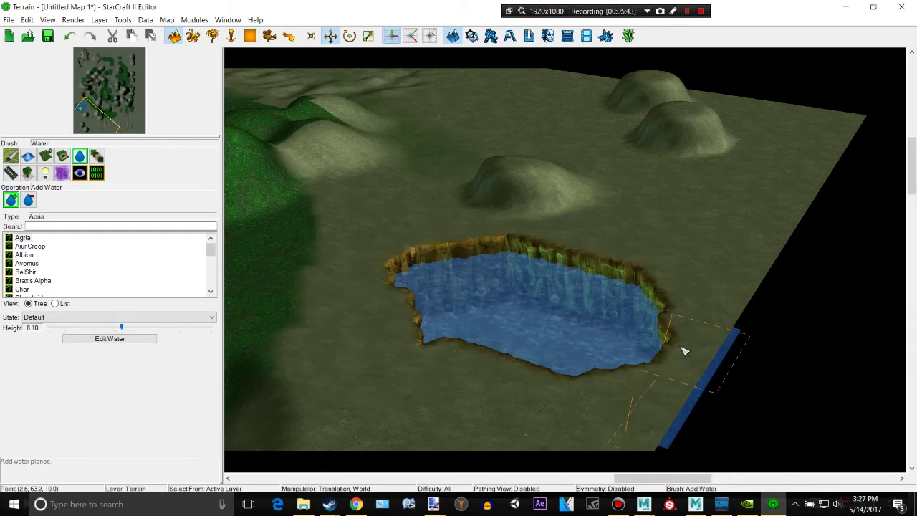
scroll(679, 348, up, 3)
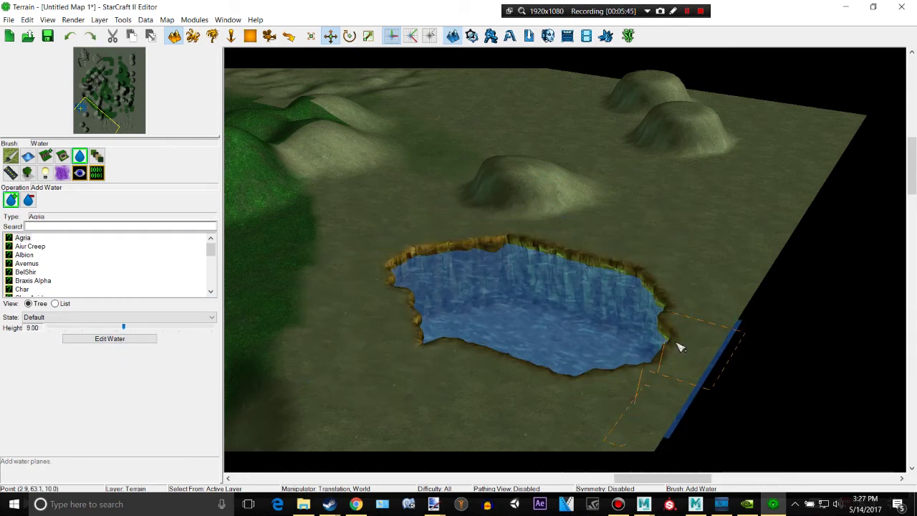
Step: Undo the water in the pit, then refill most of it with Agria water planes at height 9.00
key(ctrl+z)
key(ctrl+z)
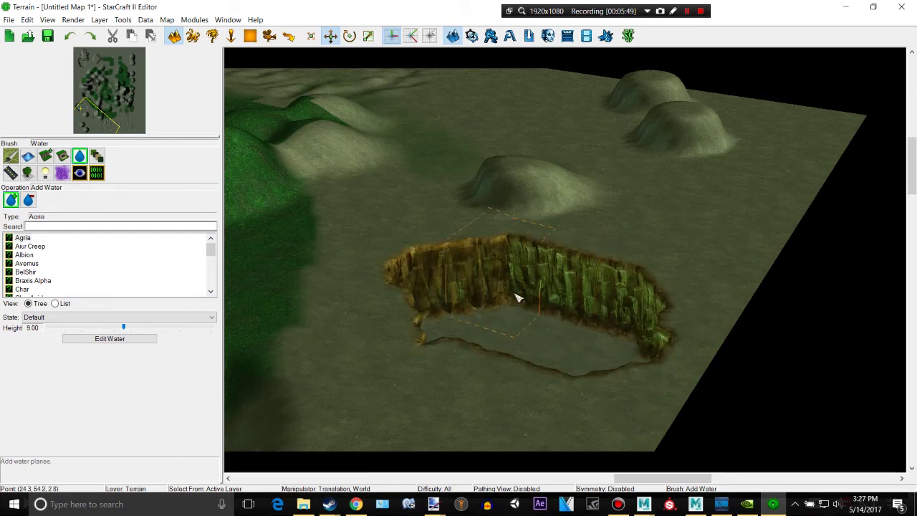
click(533, 300)
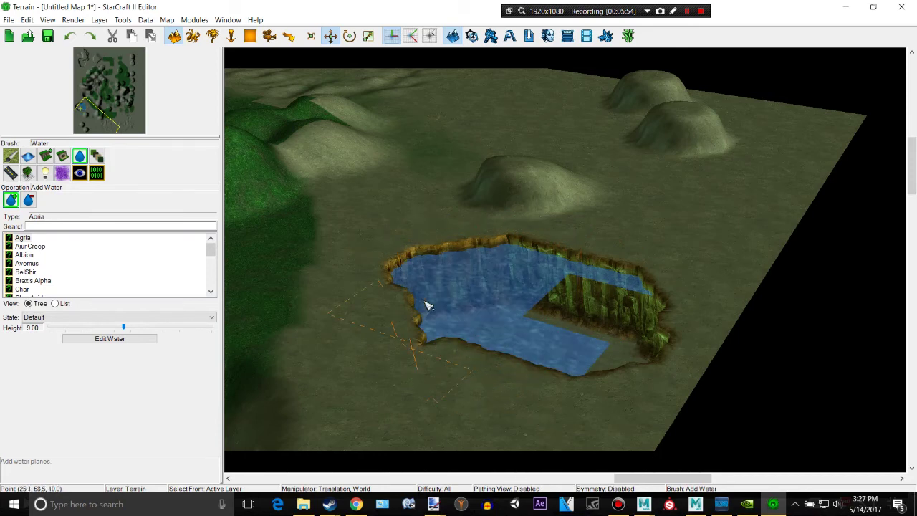
click(586, 304)
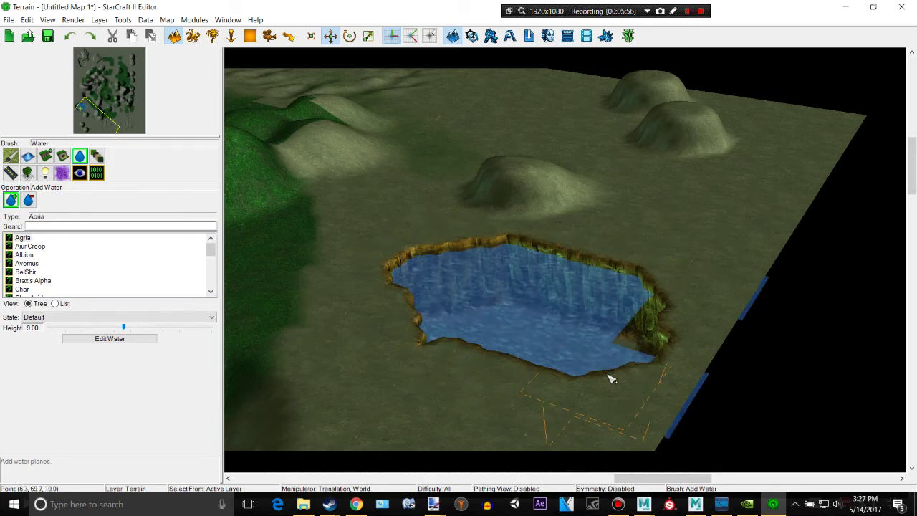
Step: Undo the Agria water and fill most of the pit with the Redstone water type at height 9.00
key(ctrl+z)
scroll(44, 269, down, 2)
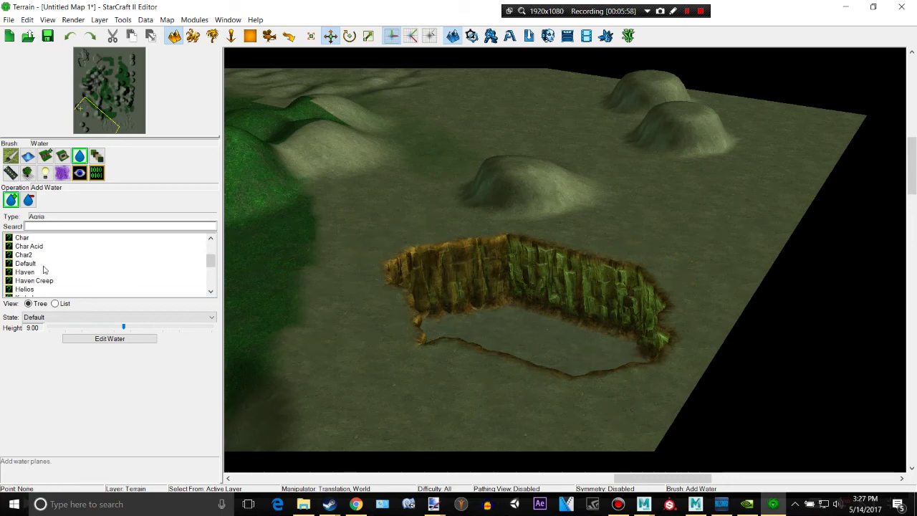
scroll(35, 269, down, 2)
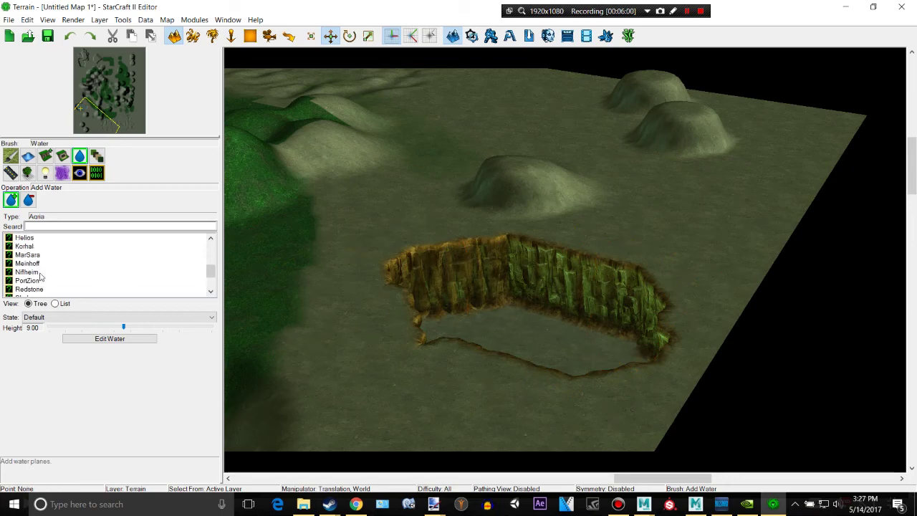
scroll(41, 277, down, 1)
click(33, 263)
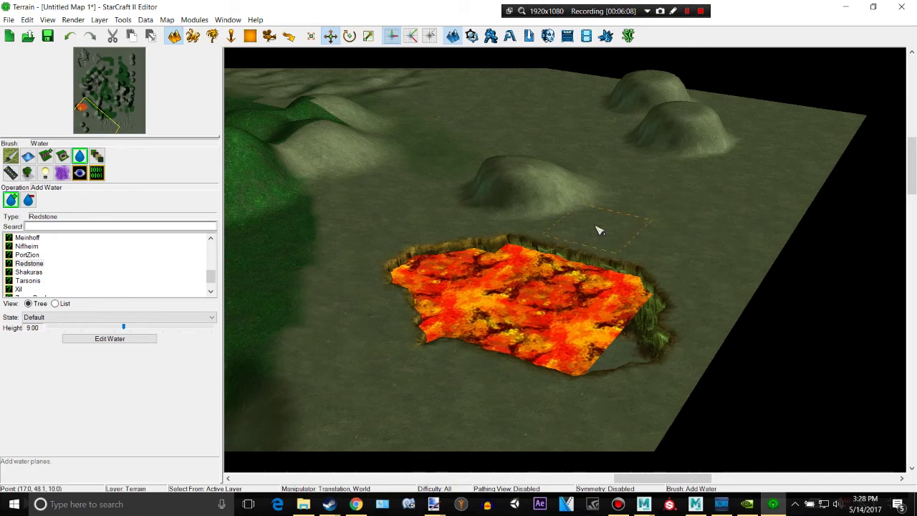
Step: Examine the Redstone pool up close and in the context of the whole sculpted map
scroll(587, 224, down, 2)
scroll(604, 226, up, 5)
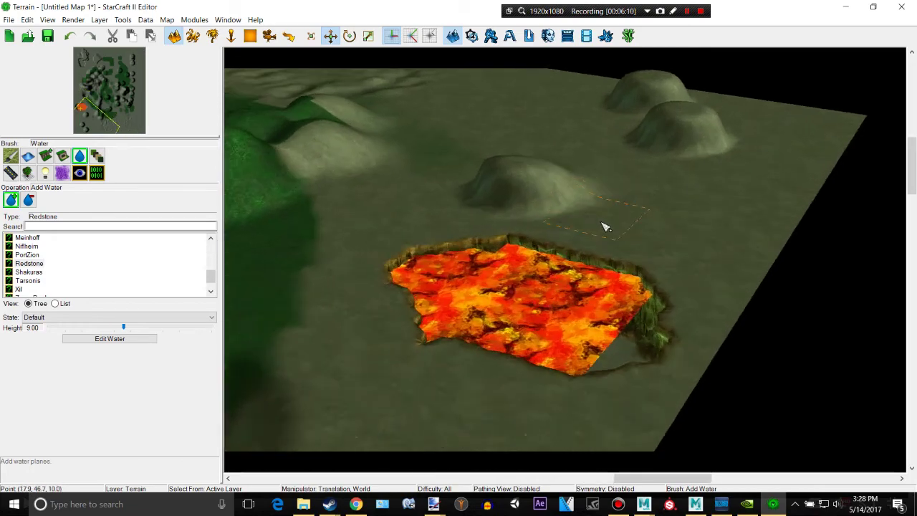
scroll(606, 233, down, 4)
middle_drag(604, 232, 571, 289)
scroll(564, 294, down, 3)
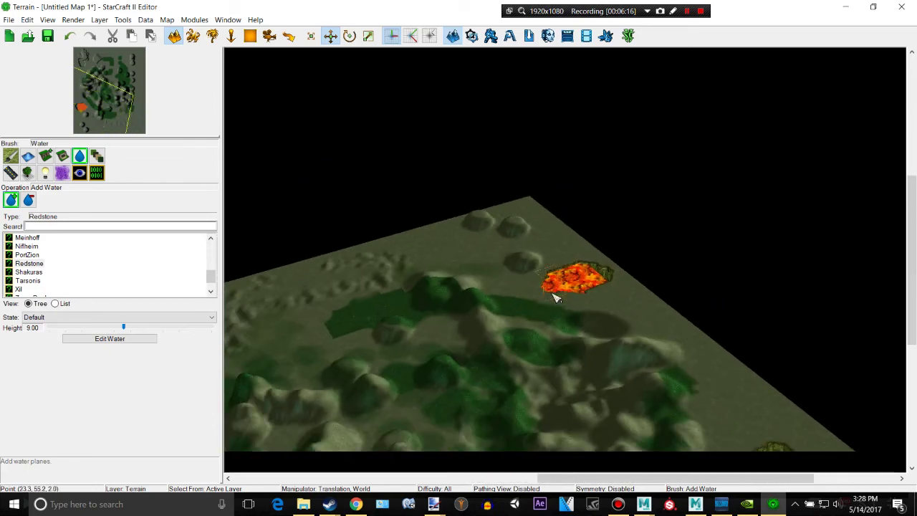
scroll(434, 348, up, 1)
scroll(437, 351, down, 2)
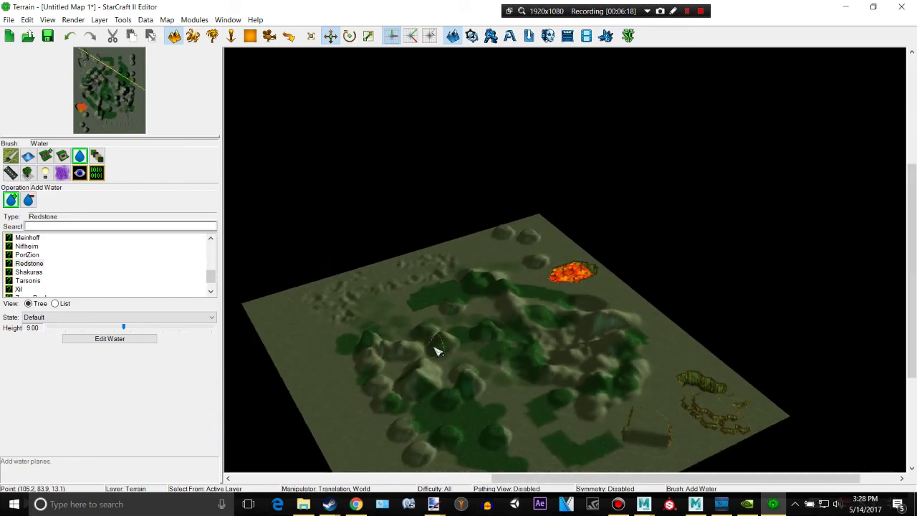
scroll(437, 351, up, 3)
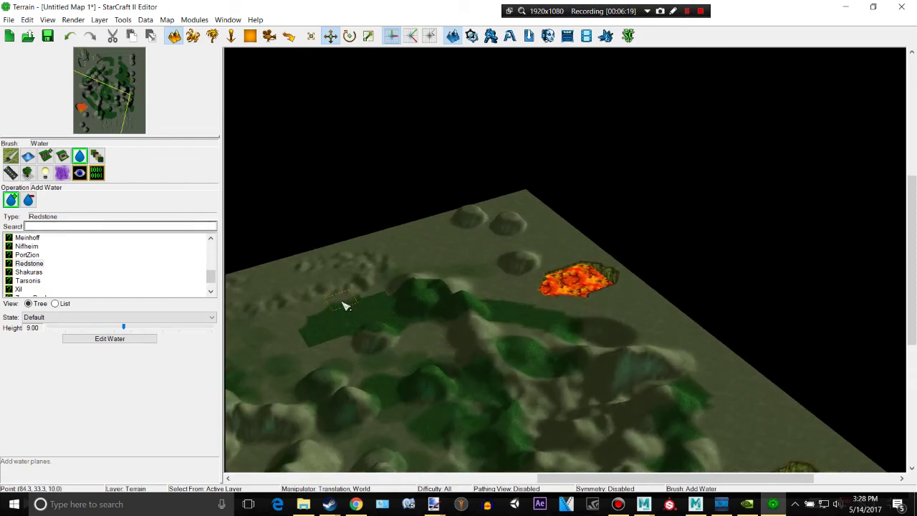
scroll(435, 280, down, 2)
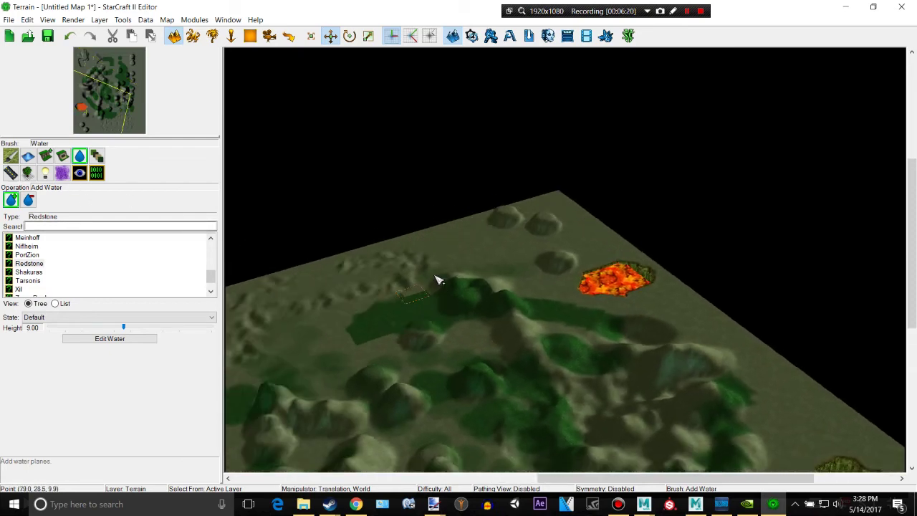
scroll(404, 251, up, 4)
scroll(401, 251, up, 2)
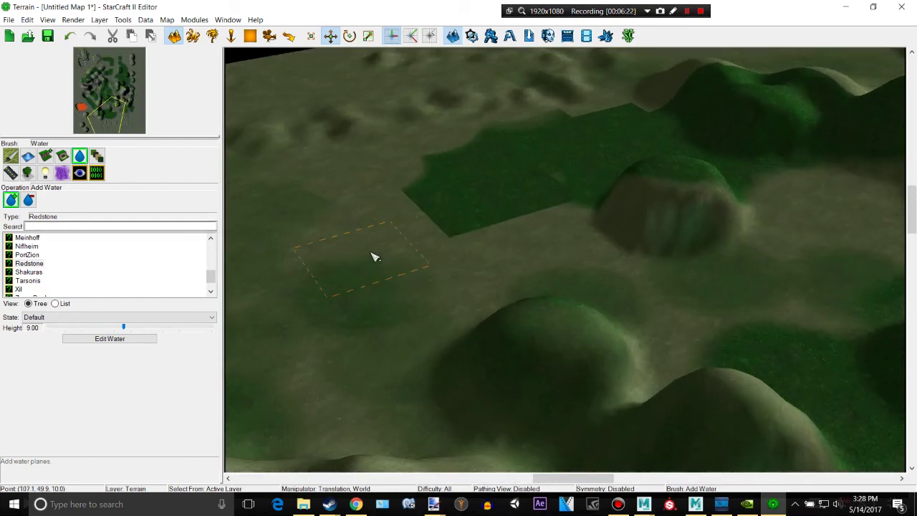
Step: Switch to the Road brush with the Add Road operation and the Mar Sara Road type for the open ground beside the small mounds
right_drag(375, 258, 852, 251)
right_drag(344, 251, 442, 233)
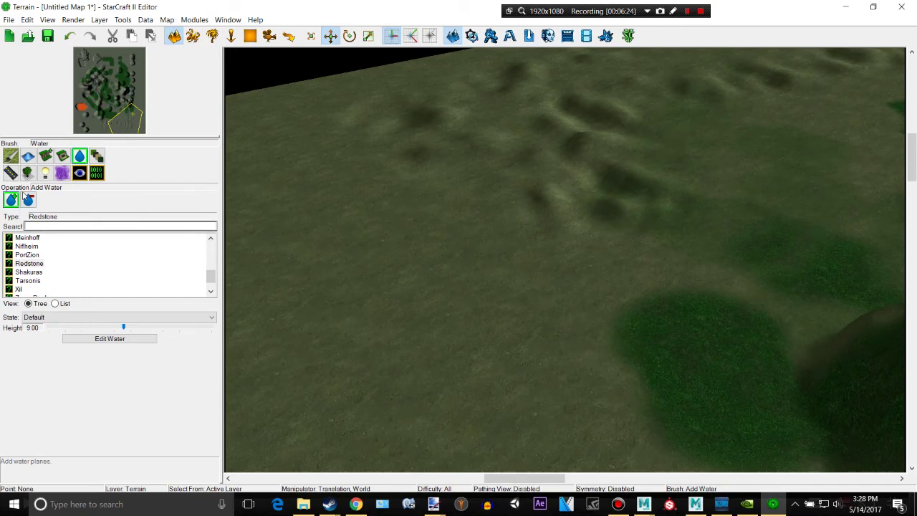
click(10, 173)
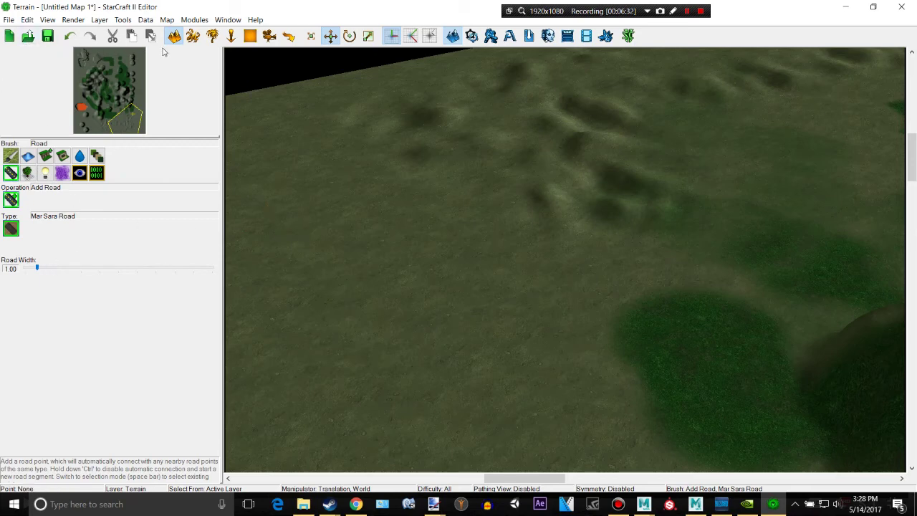
click(62, 156)
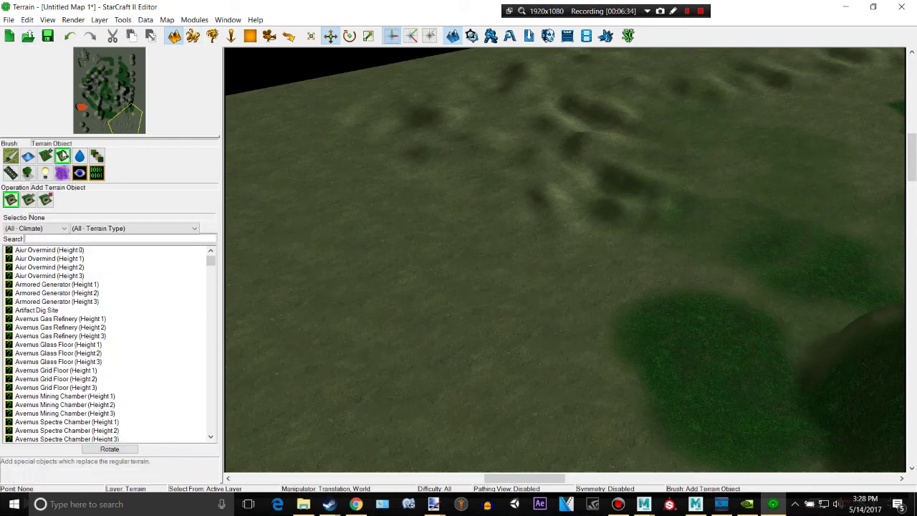
click(79, 155)
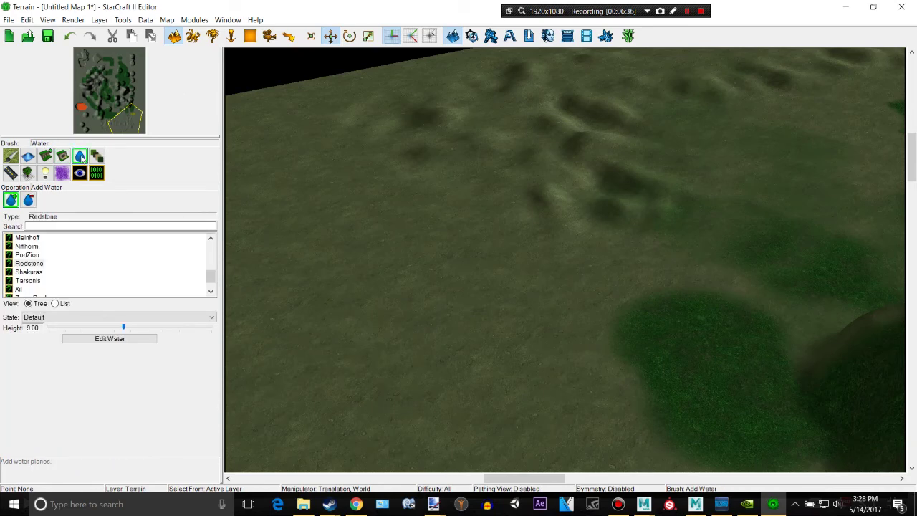
click(46, 156)
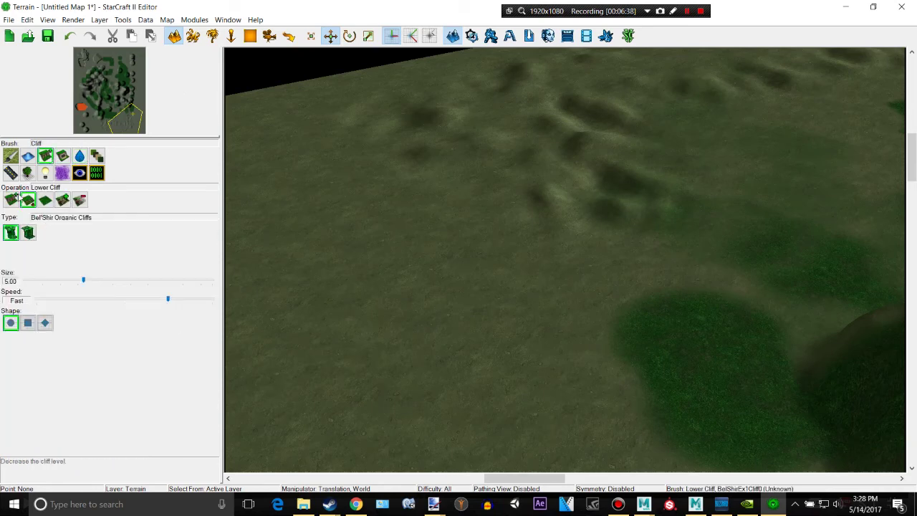
Step: Lay a winding seven-point Mar Sara Road at width 1.00 from the open ground, past the small mounds, to the round grass patch
click(349, 184)
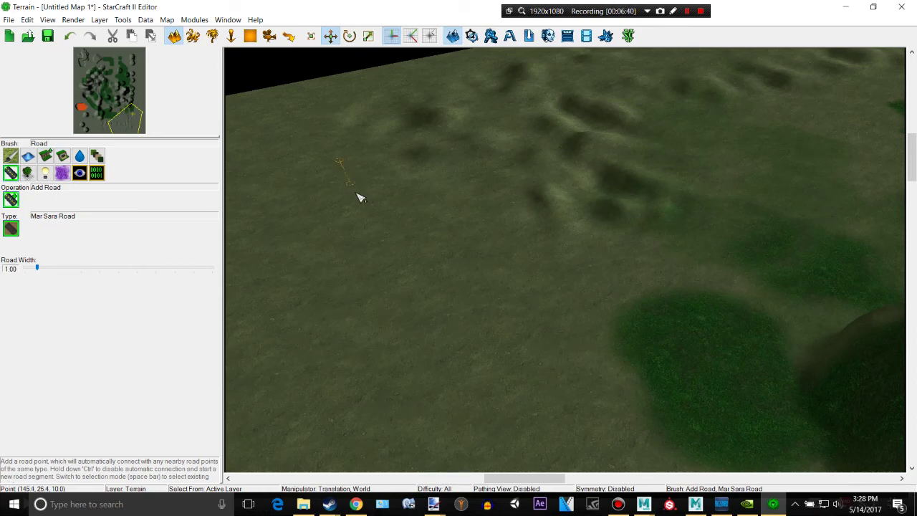
click(378, 252)
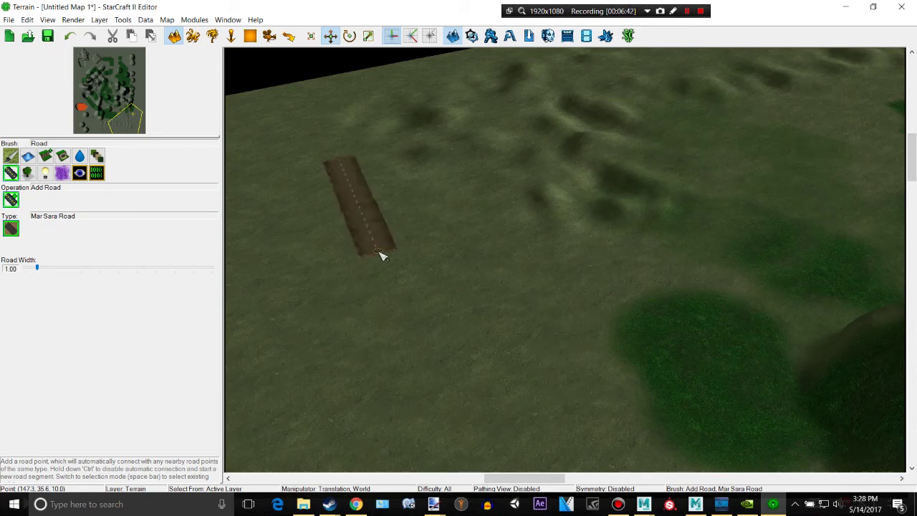
click(530, 272)
click(553, 192)
click(664, 191)
right_drag(800, 234, 648, 210)
click(648, 210)
click(550, 268)
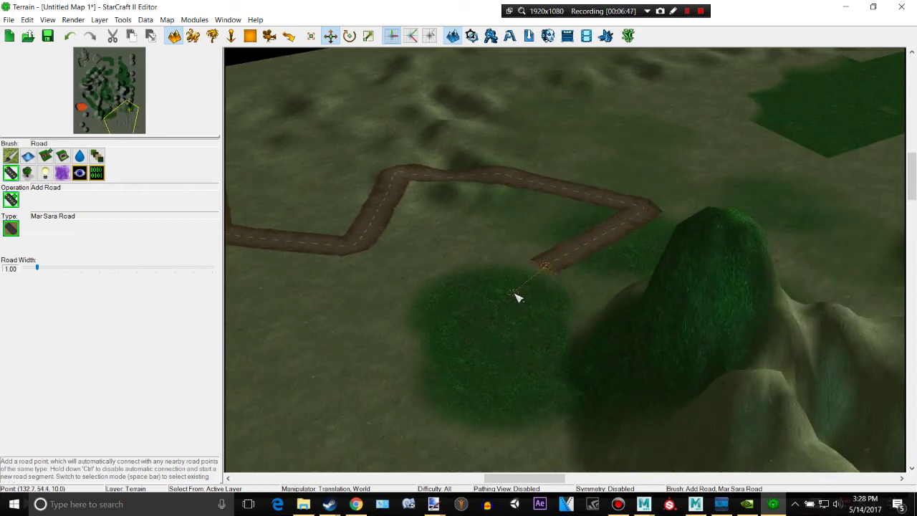
Step: Switch to road point selection and reposition the bend nearest the tall green hill and the road point beside the small mounds
key(space)
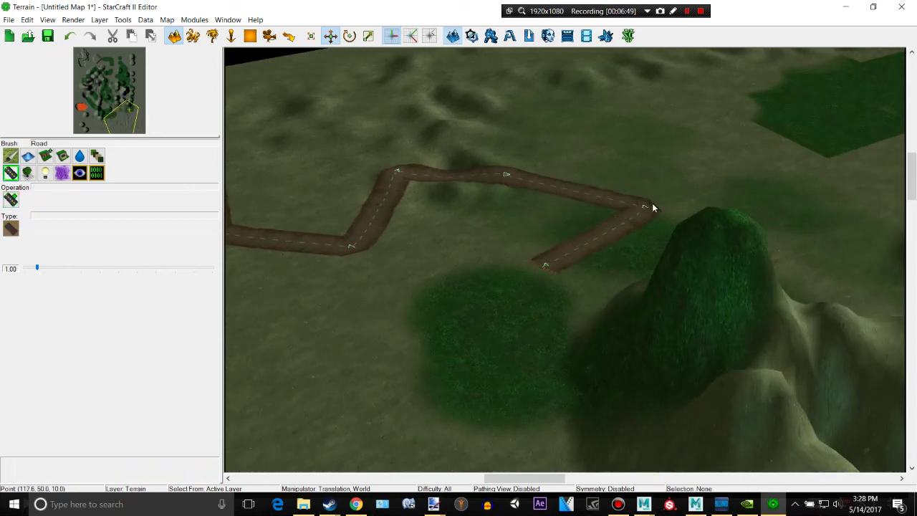
drag(639, 210, 600, 212)
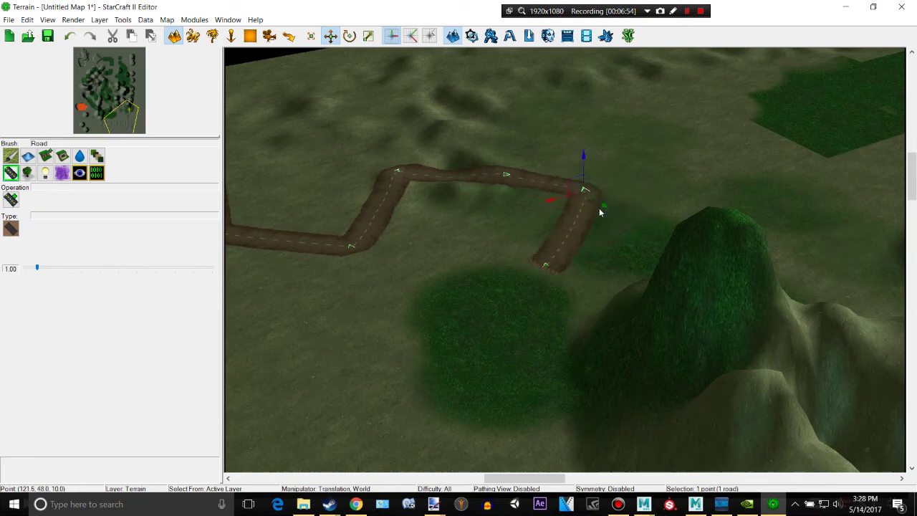
click(506, 174)
drag(490, 171, 470, 151)
click(404, 172)
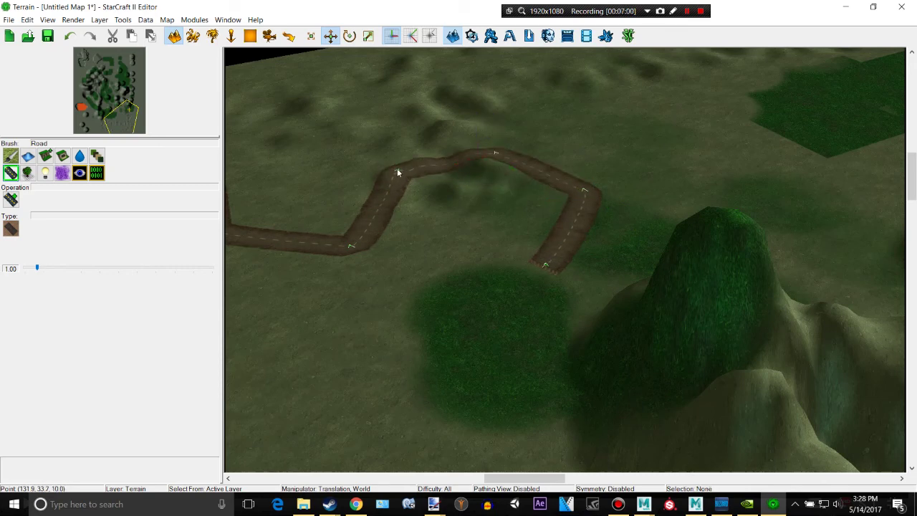
Step: Move the road's third point back toward the mounds to flatten the sharp bend between its neighbouring points
scroll(398, 167, up, 3)
right_drag(353, 145, 497, 242)
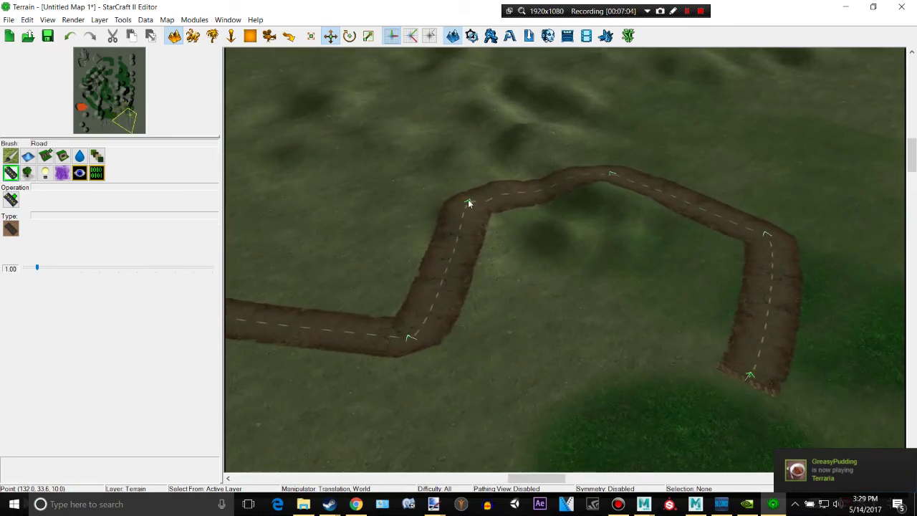
scroll(477, 215, down, 4)
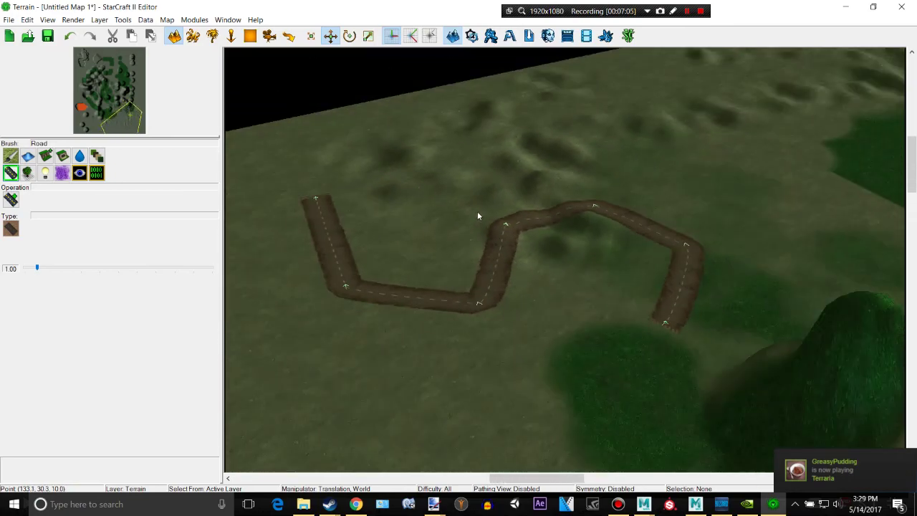
click(479, 306)
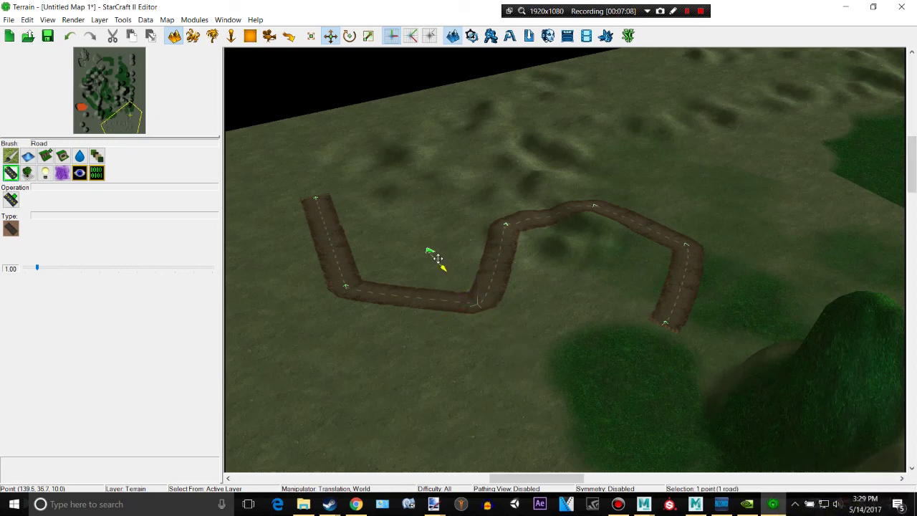
drag(436, 258, 441, 265)
scroll(555, 338, down, 2)
scroll(555, 339, up, 1)
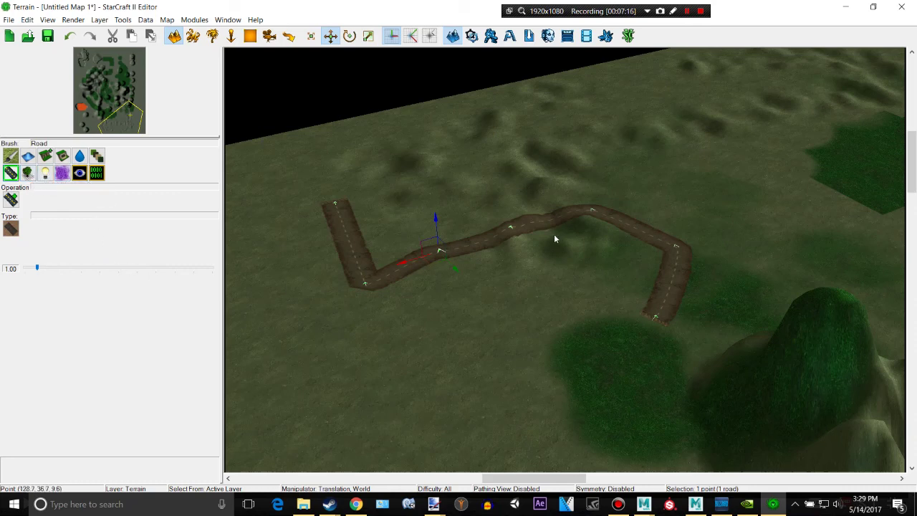
Step: Examine the reshaped road within the whole map, together with the hills, cliffs, ramp and lava pool
scroll(555, 235, down, 3)
middle_drag(554, 235, 370, 83)
right_drag(370, 82, 455, 144)
scroll(439, 143, down, 3)
scroll(437, 140, down, 3)
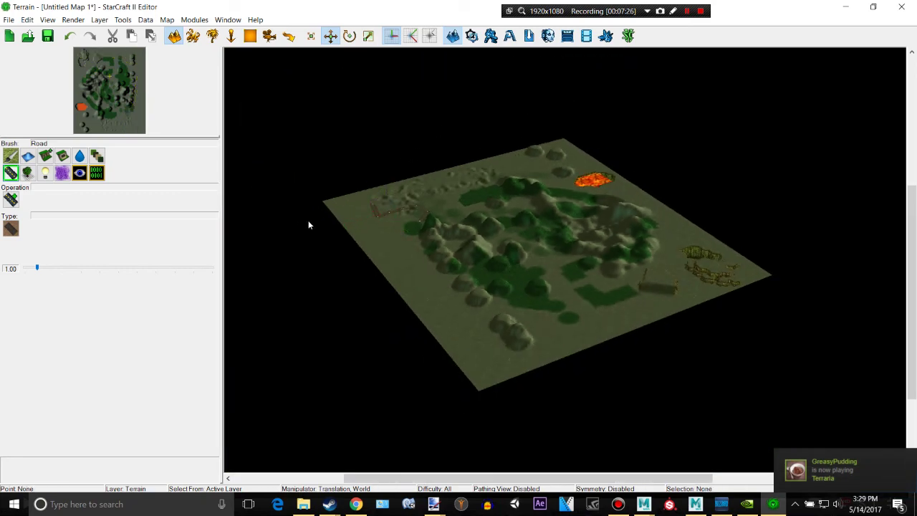
middle_drag(349, 235, 471, 235)
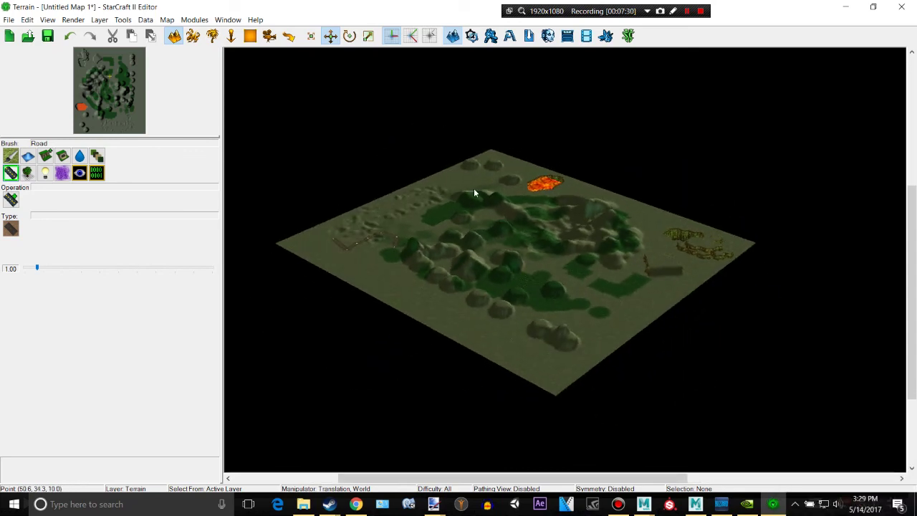
scroll(453, 165, up, 3)
scroll(595, 146, down, 3)
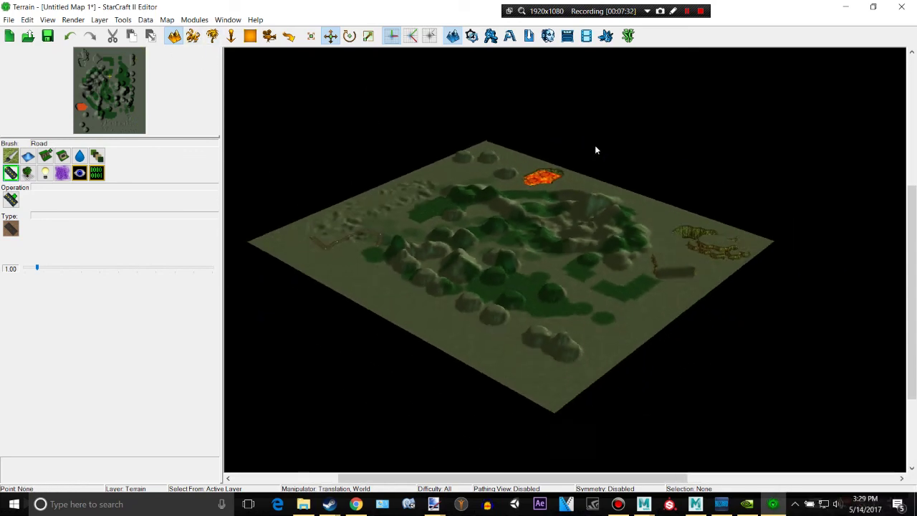